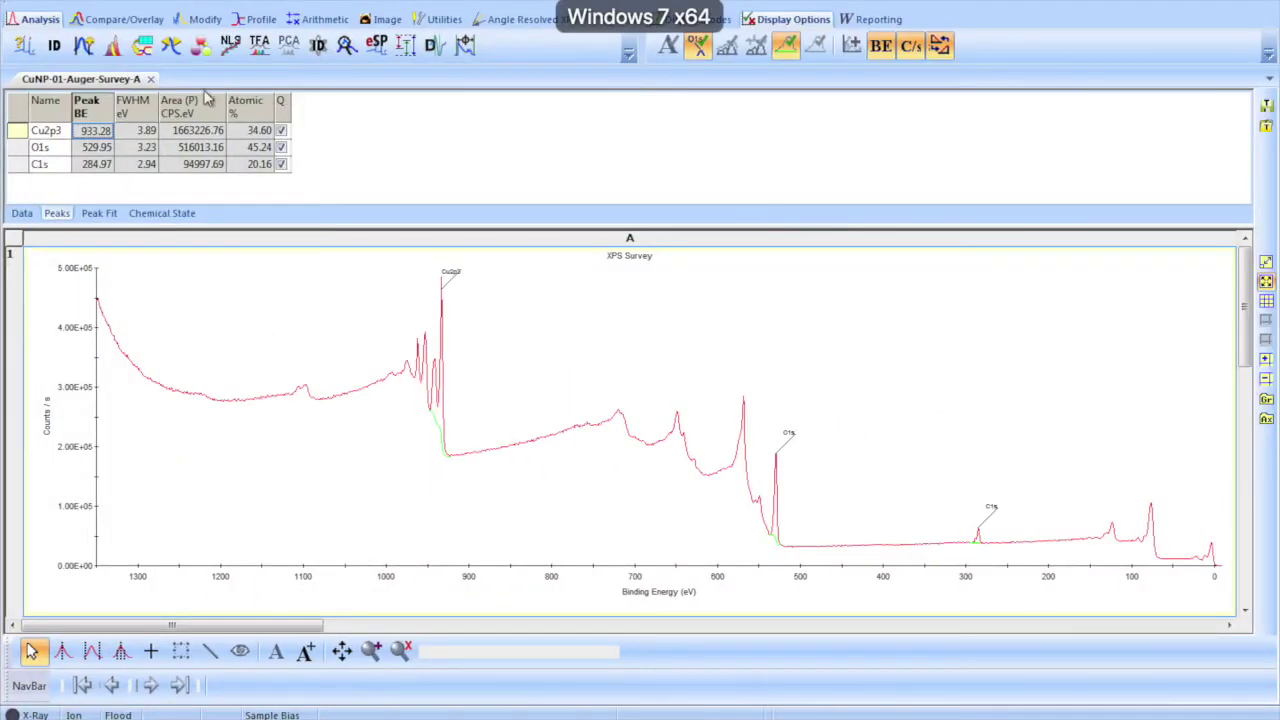
- Switch to the grid display and create a new empty Data Grid 4 document
click(1264, 262)
mouse_move(5, 20)
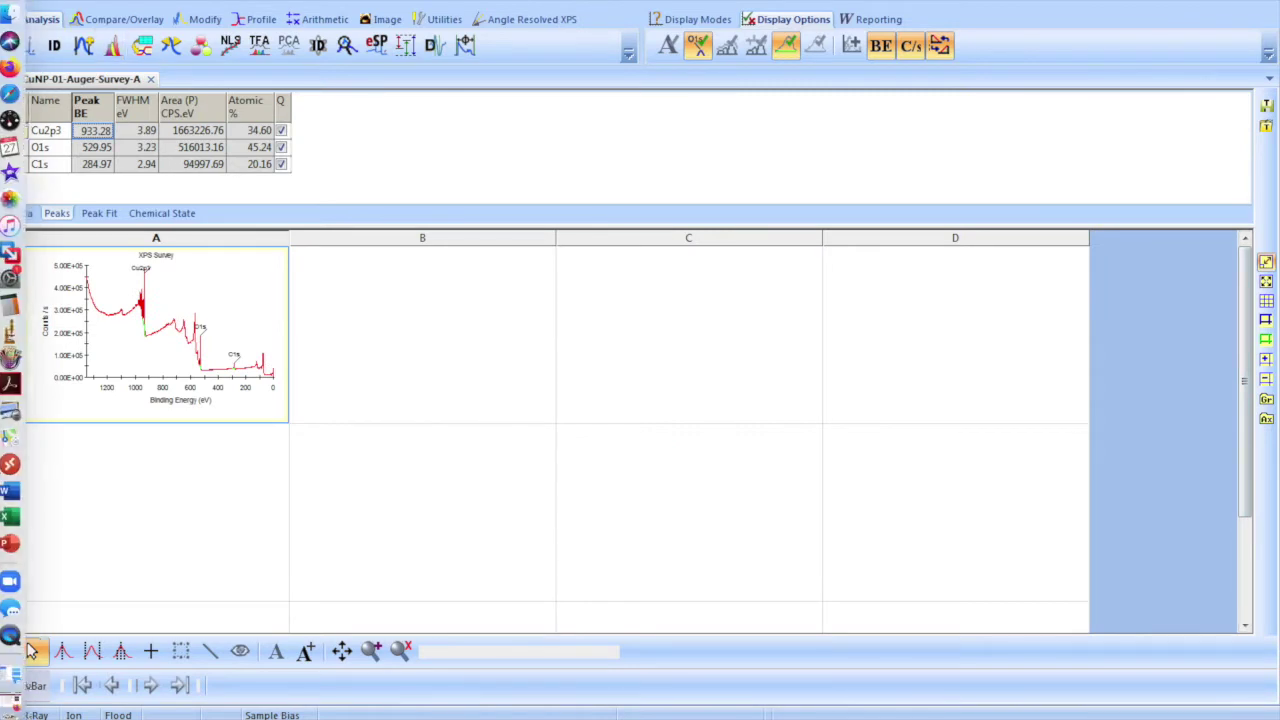
click(24, 8)
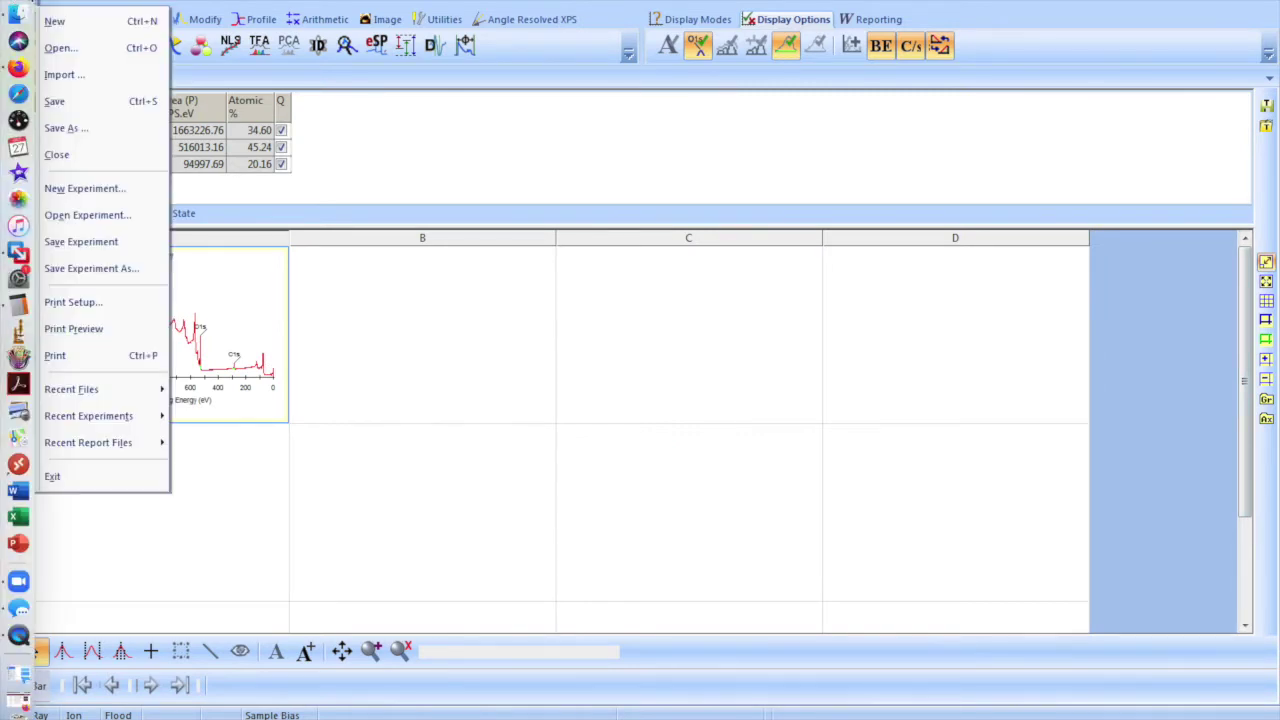
click(52, 22)
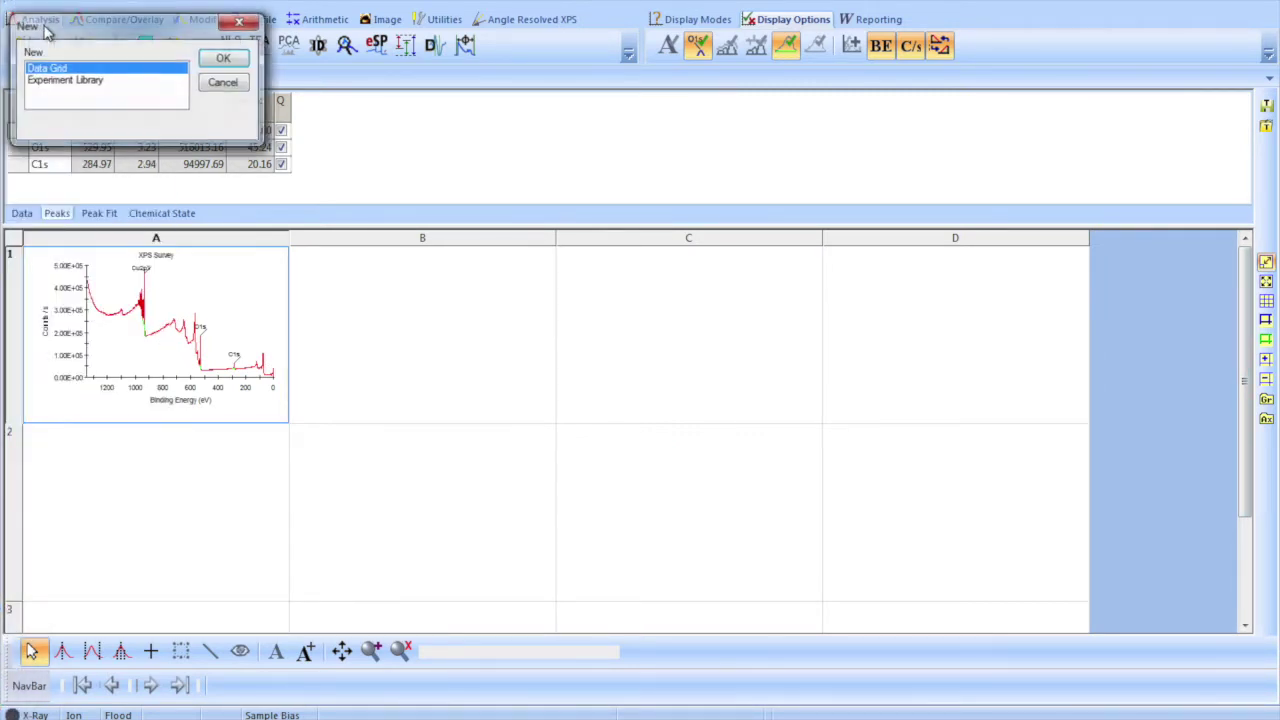
click(224, 61)
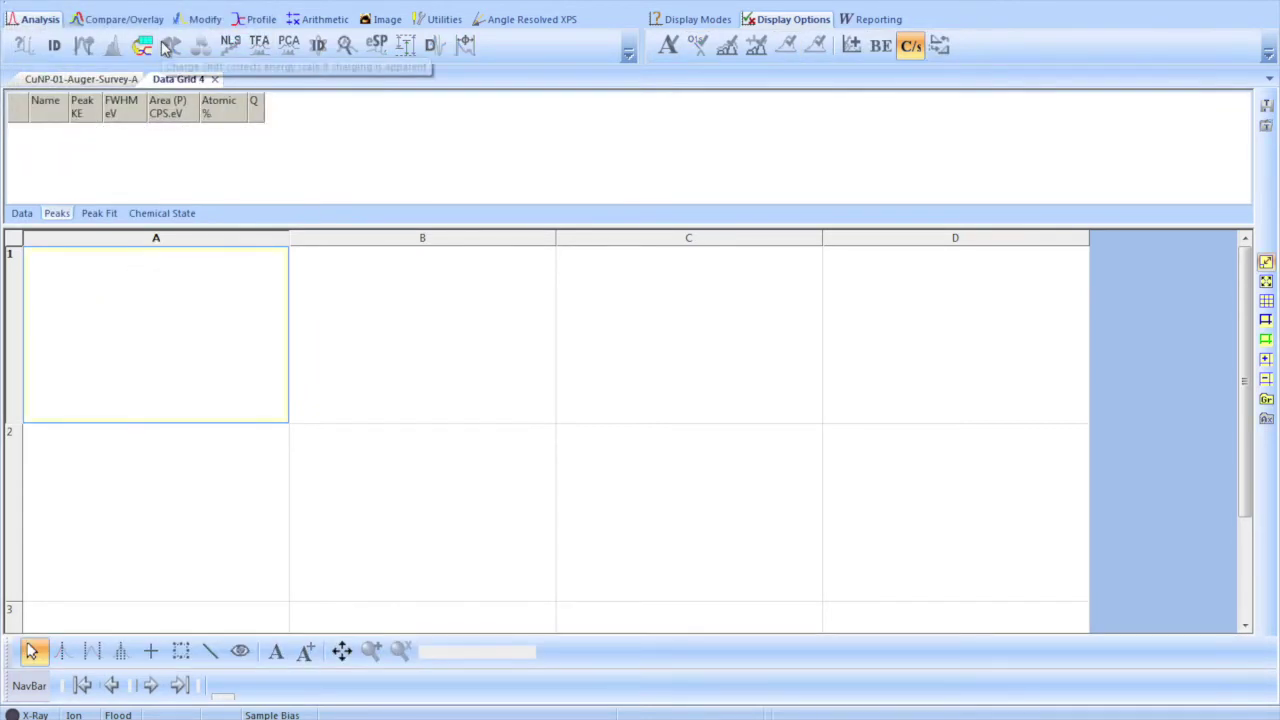
click(27, 4)
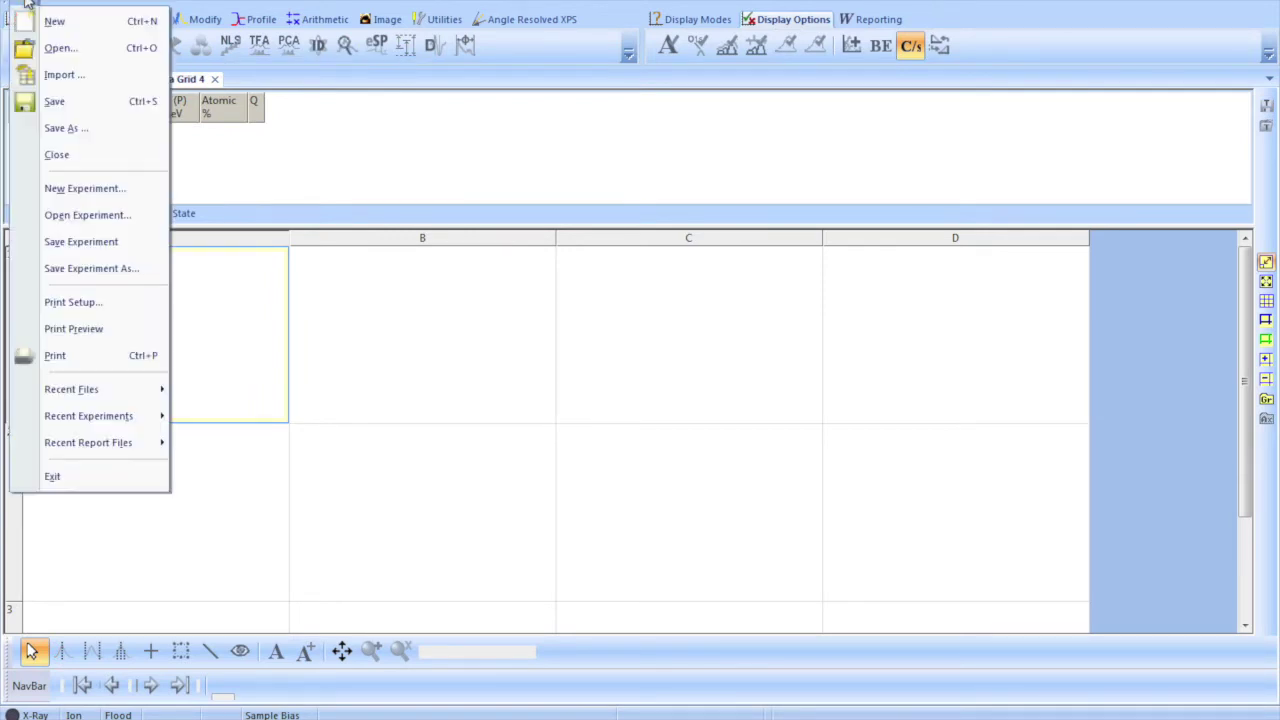
- Import the four scan files, C1s through O1s, into Data Grid 4's first row
click(50, 75)
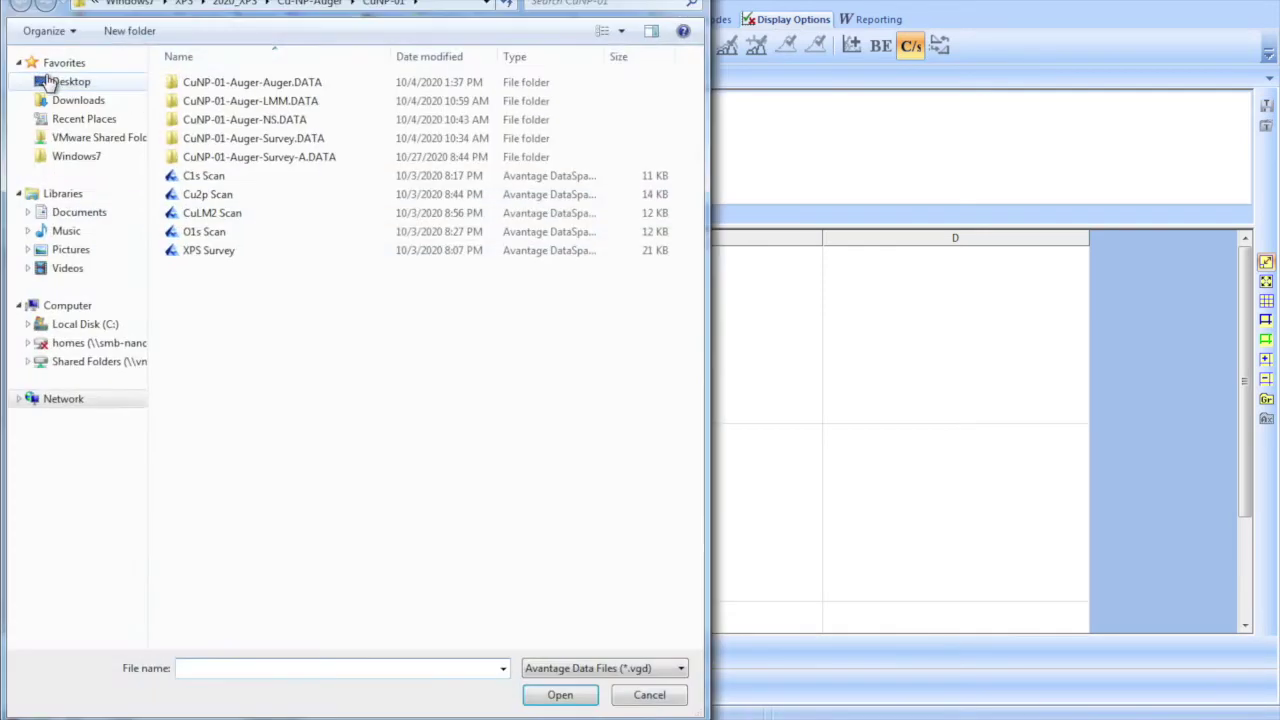
click(207, 177)
shift+click(207, 233)
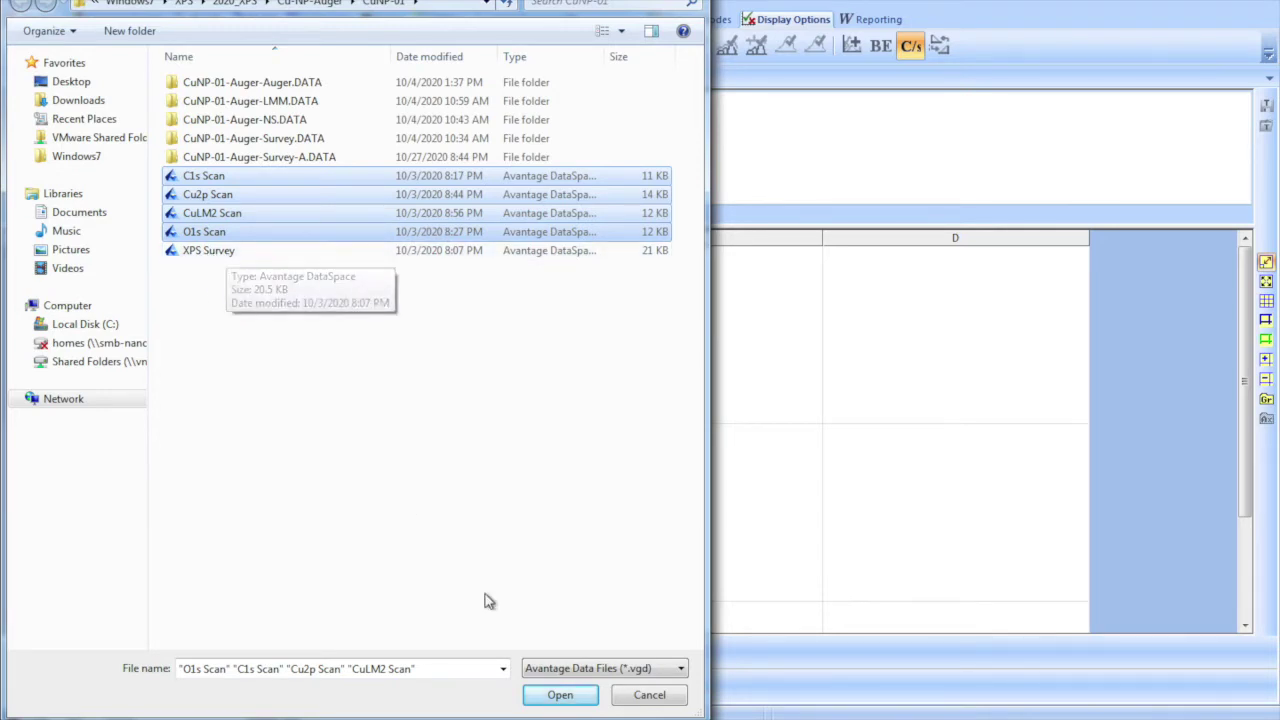
click(560, 697)
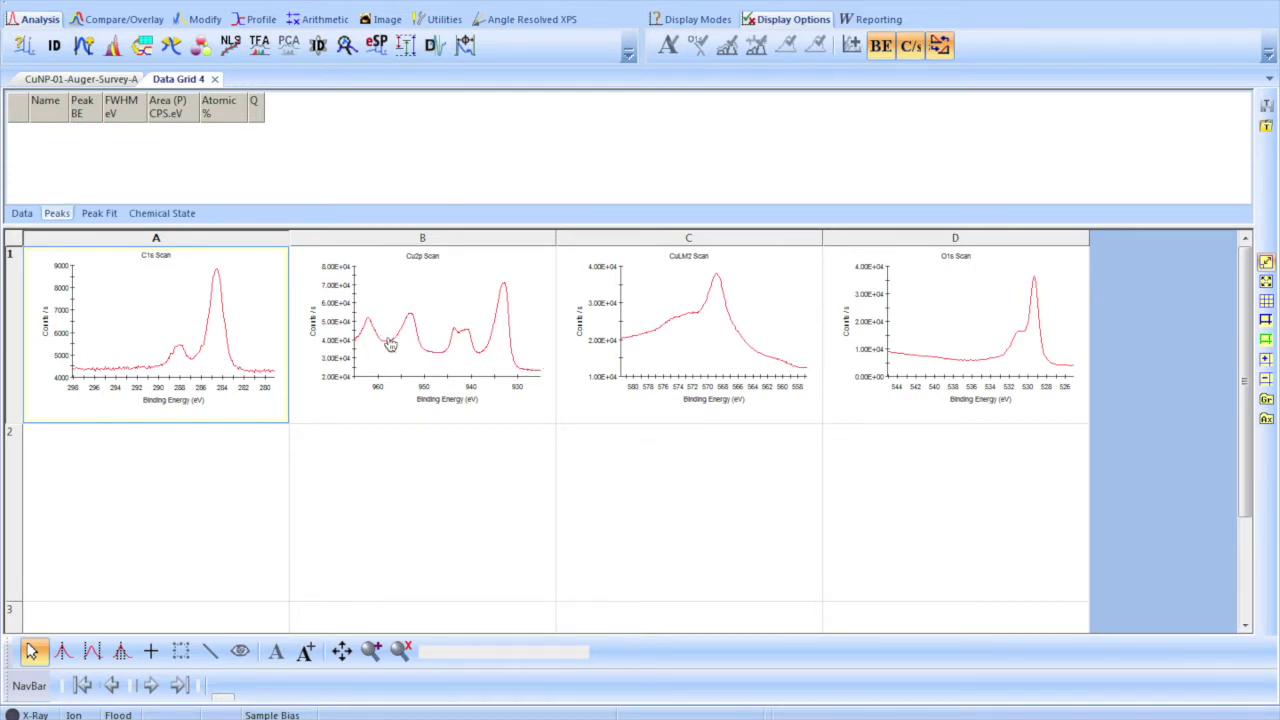
- Multi-select the C1s, Cu2p and O1s spectra in cells A, B and D
click(387, 350)
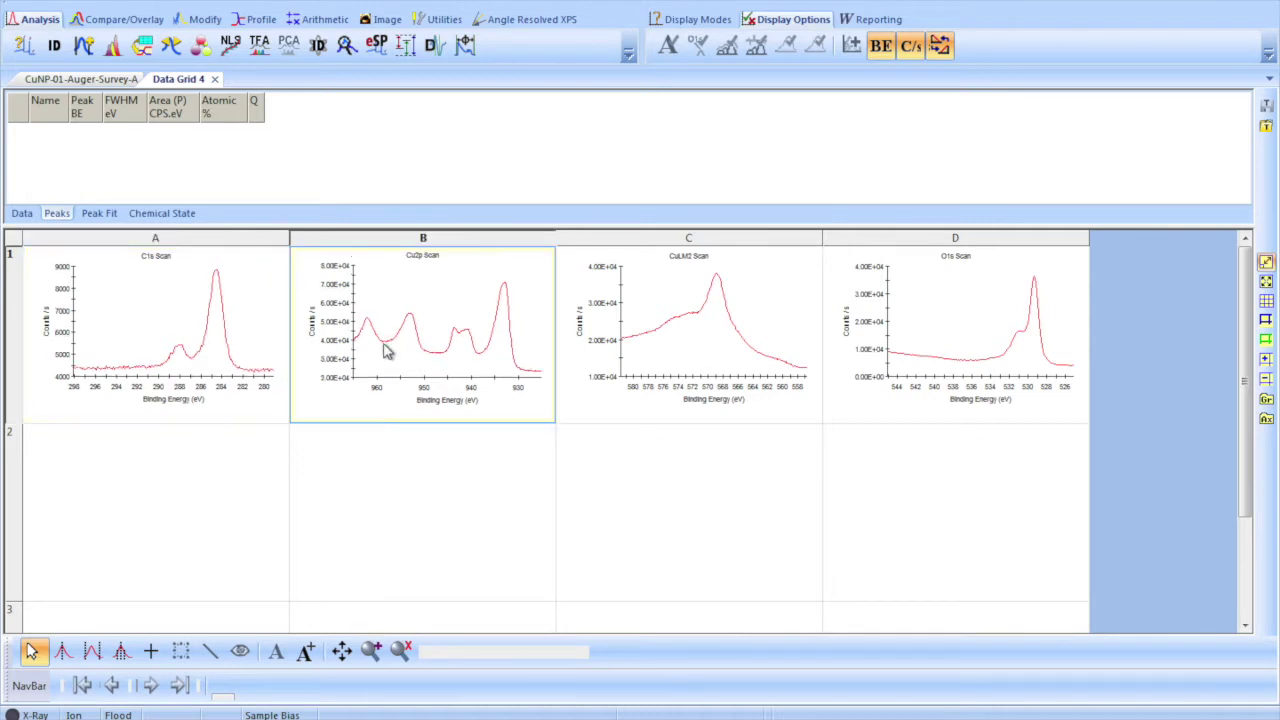
click(908, 386)
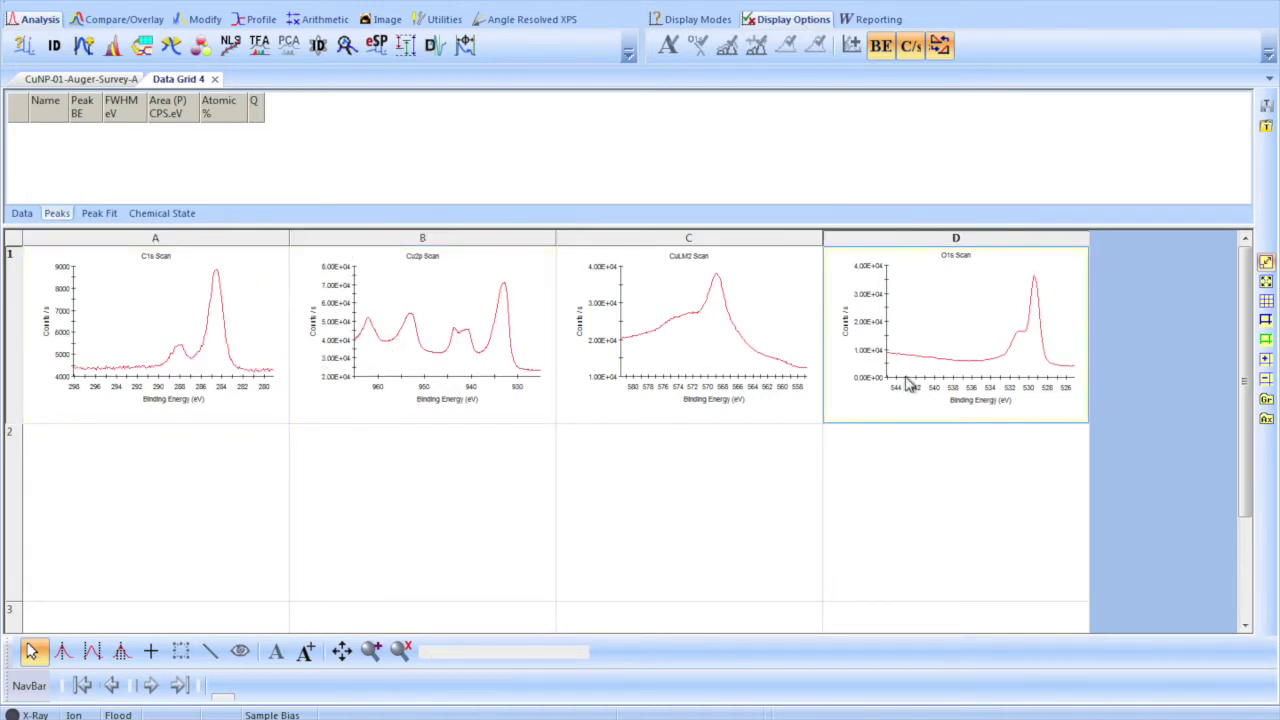
click(212, 361)
click(427, 363)
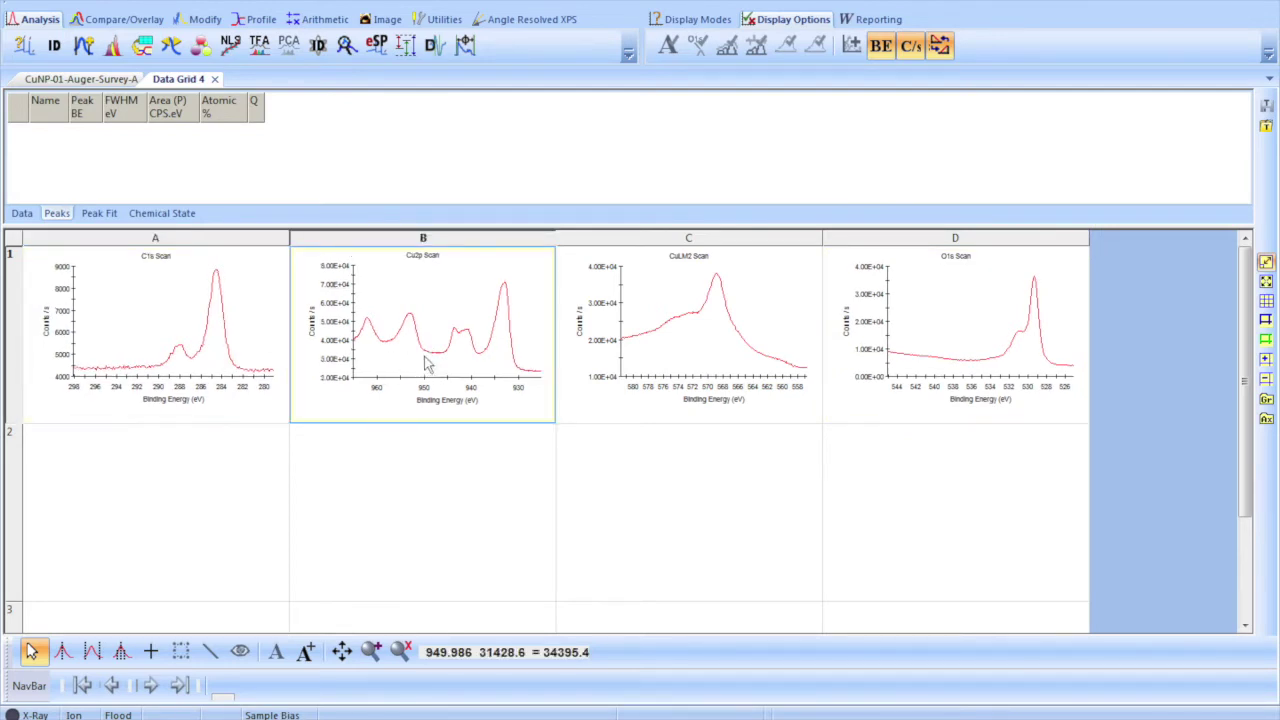
click(950, 365)
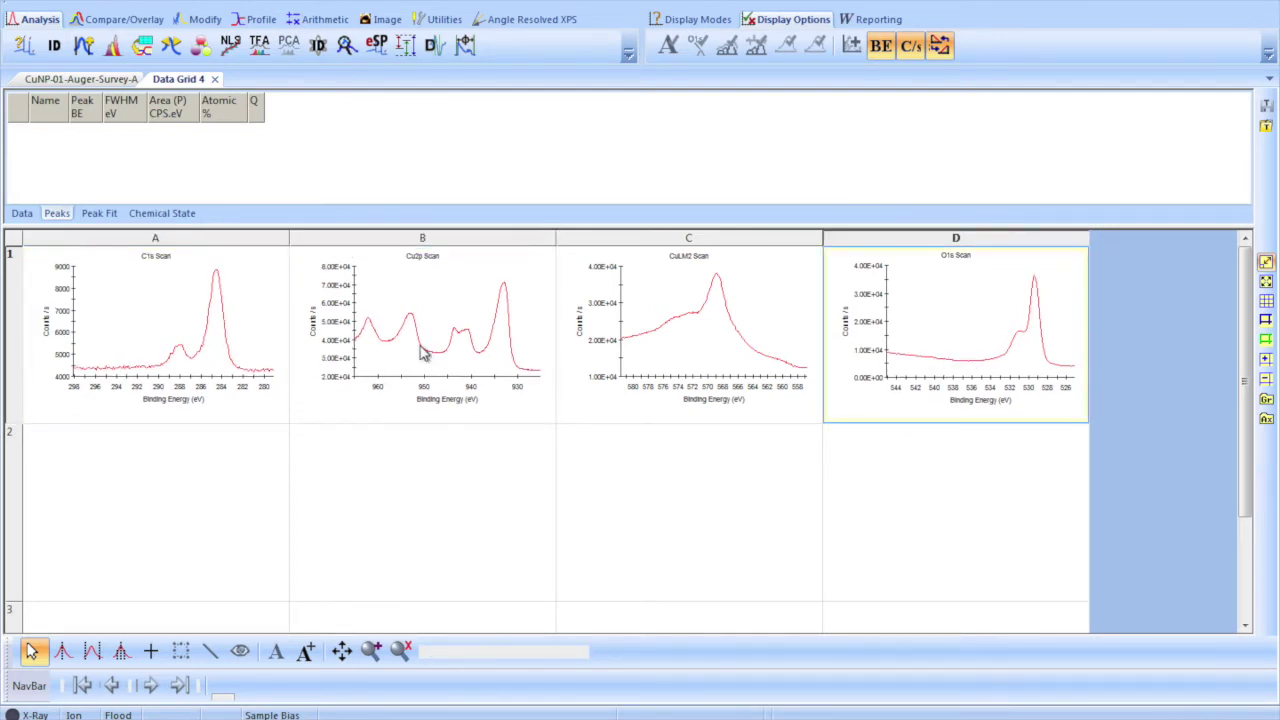
click(222, 342)
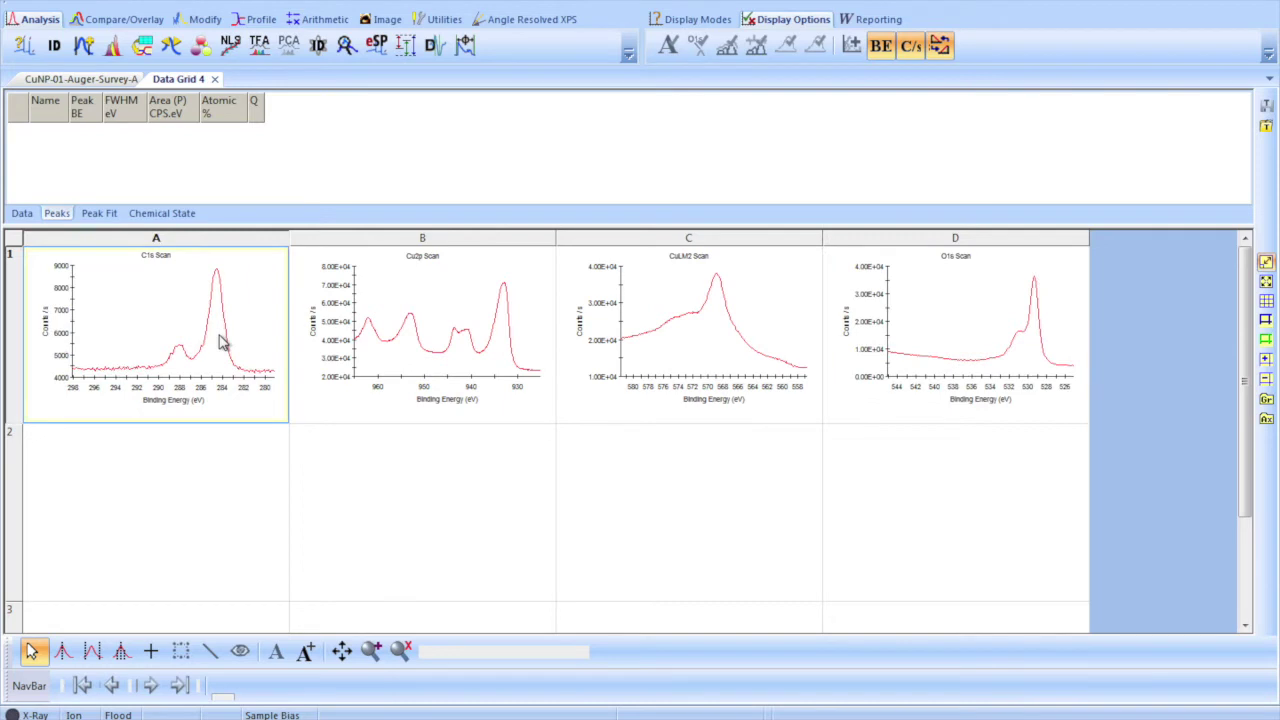
ctrl+click(443, 375)
ctrl+click(891, 393)
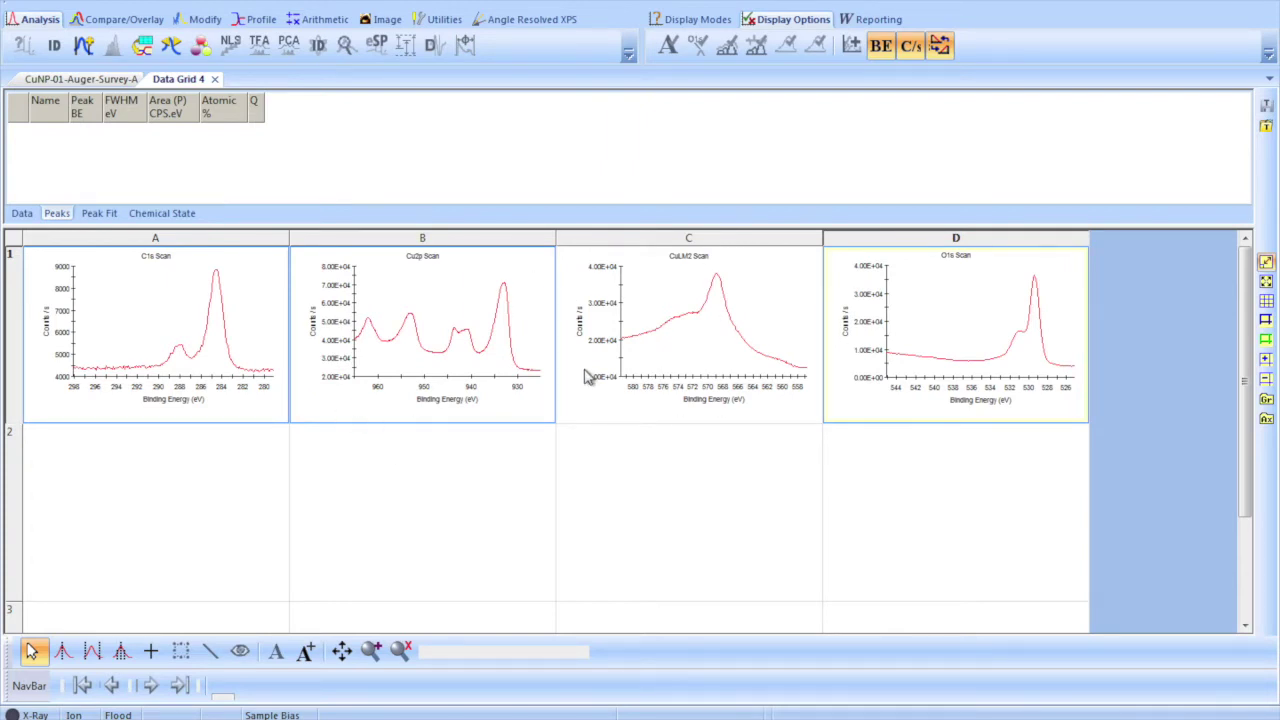
- Add Smart-background peaks to all three selected scans: C1s 284.58, Cu2p 933.08, O1s 529.37 eV
click(84, 45)
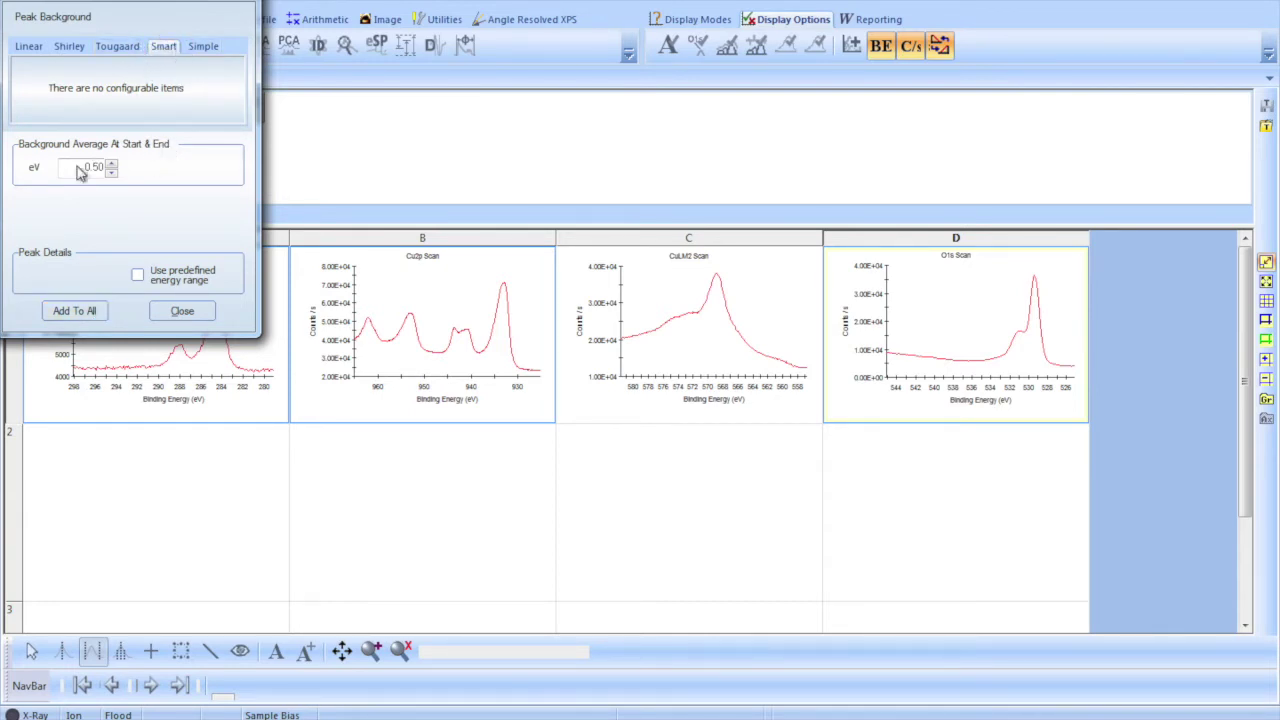
click(76, 311)
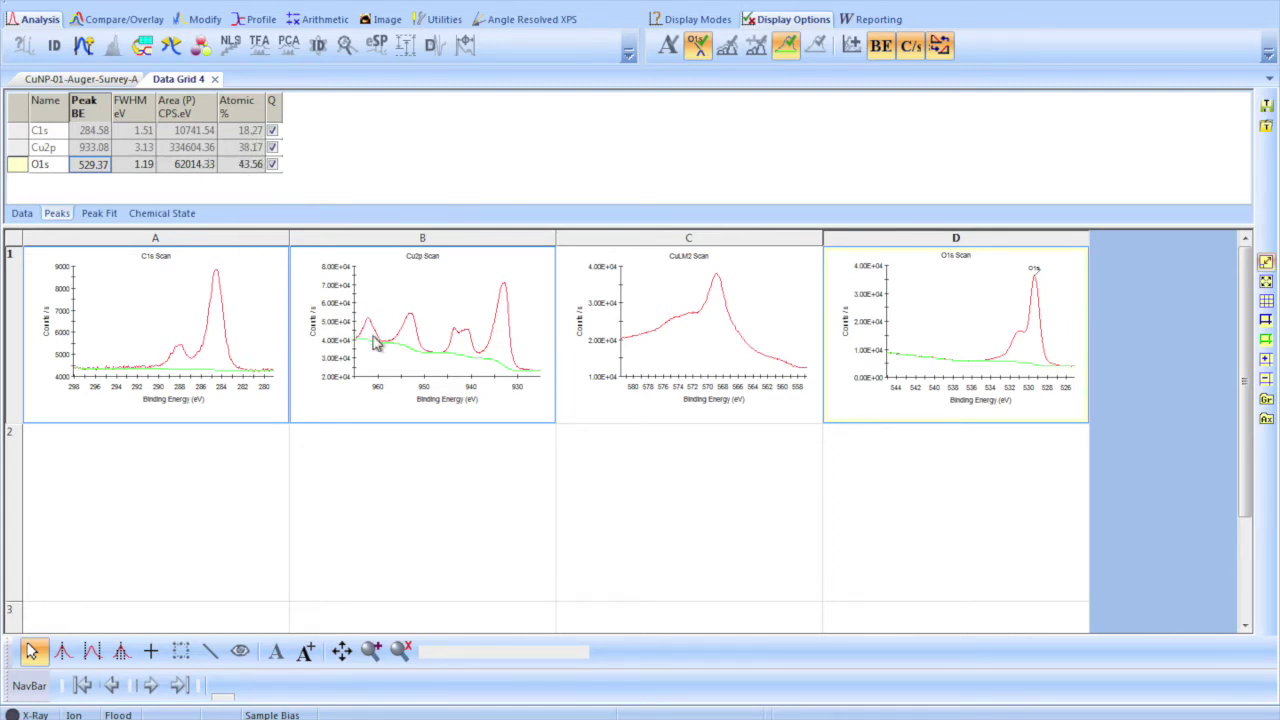
click(207, 328)
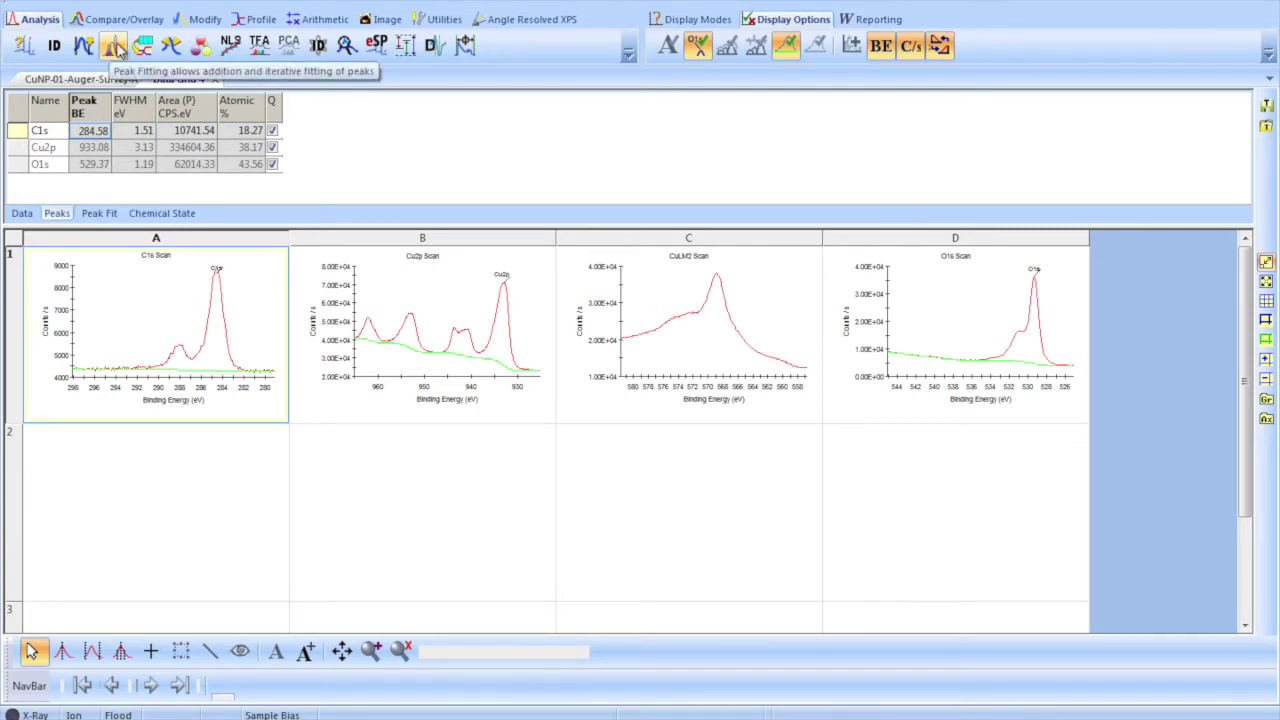
click(114, 46)
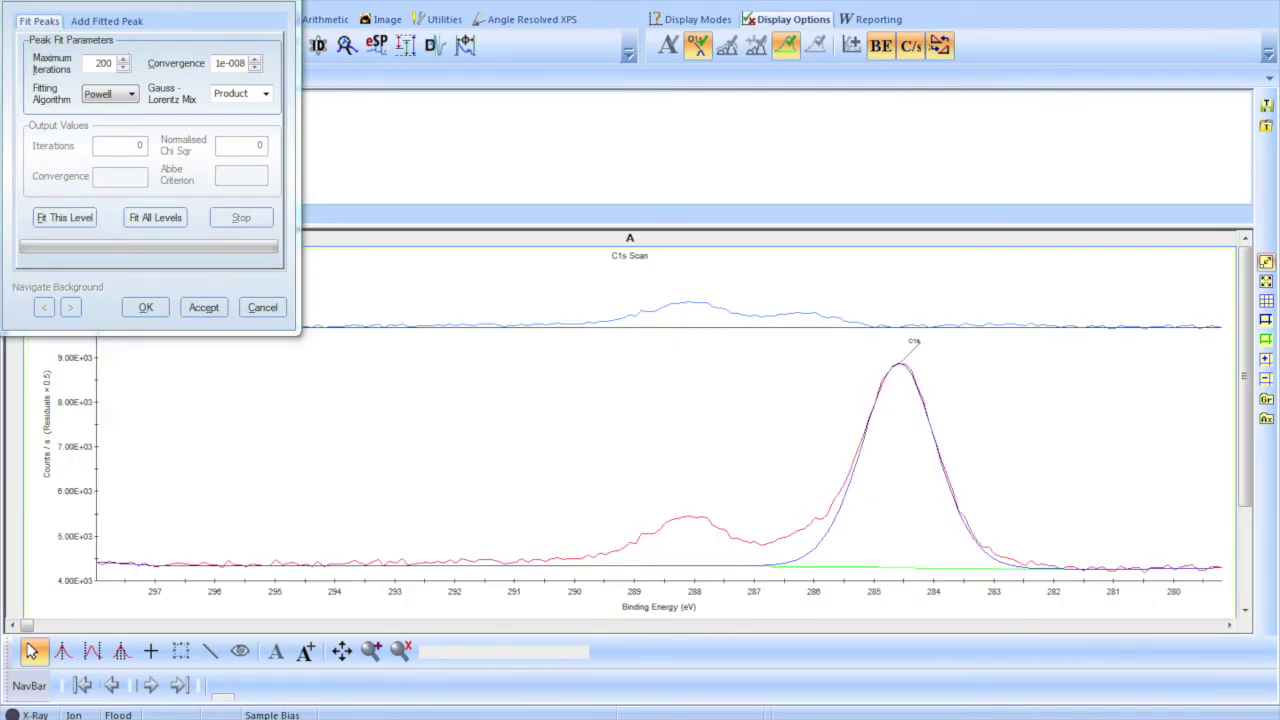
- Move the C1s fitting dialog aside and show its peak-fit parameter table
drag(212, 2, 1131, 9)
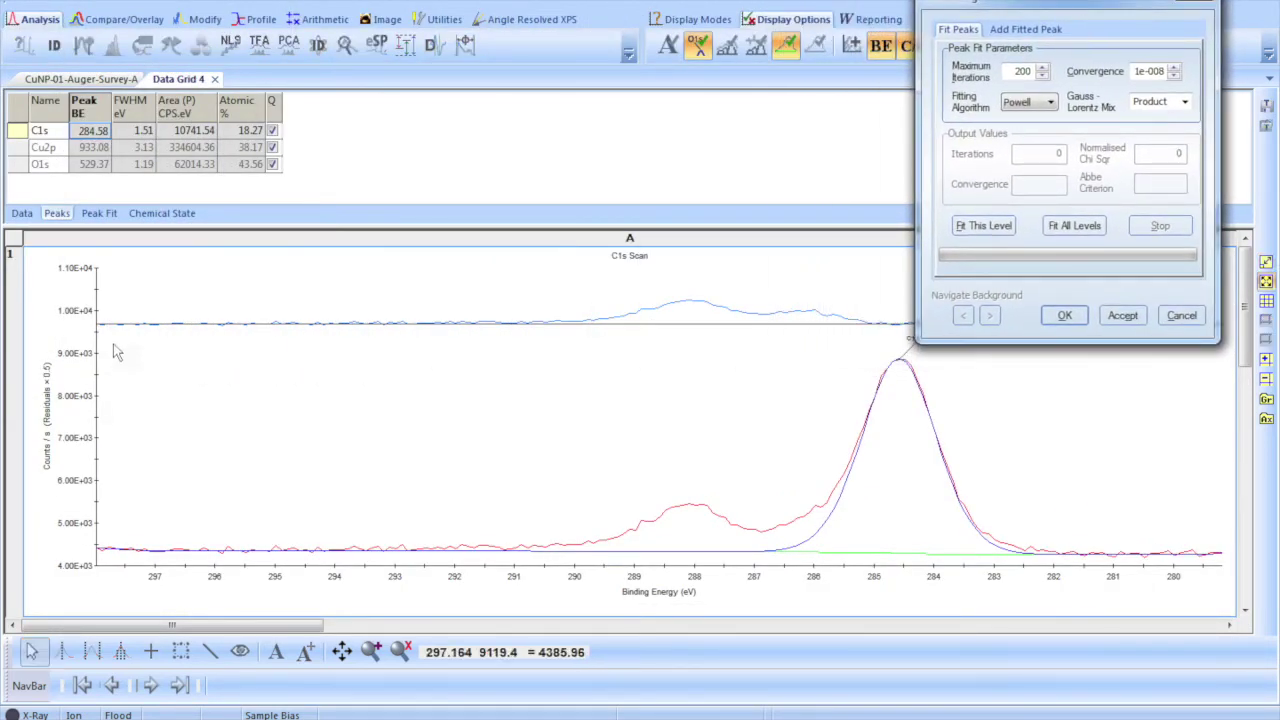
click(100, 214)
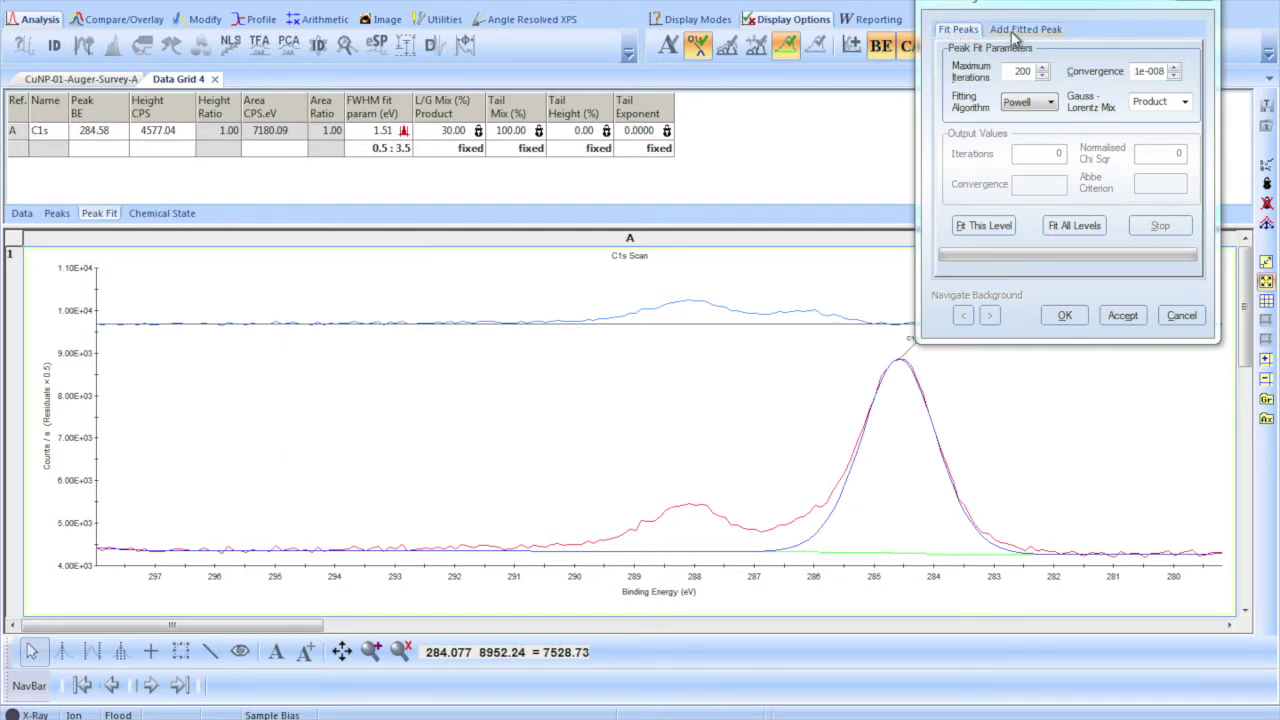
click(1015, 31)
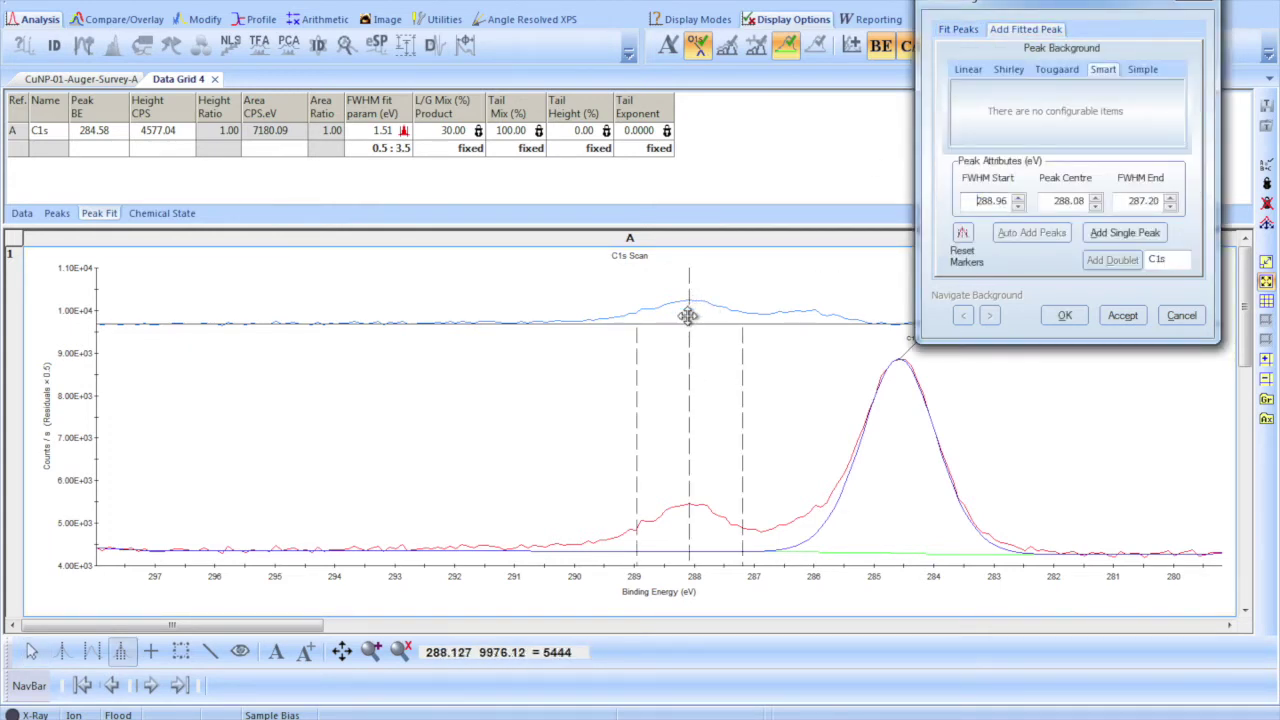
- Add C1s fit components near 286.06 and 288.08 eV, and enlarge the peak table
drag(688, 316, 810, 356)
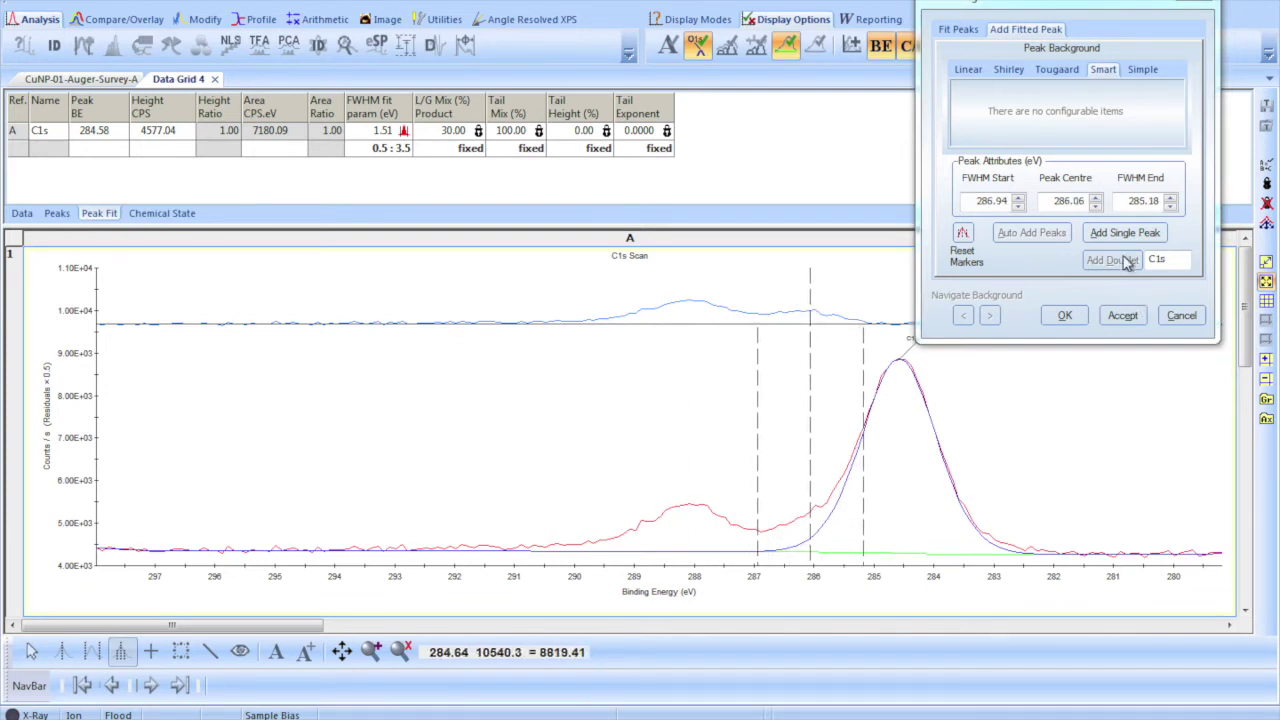
click(1127, 233)
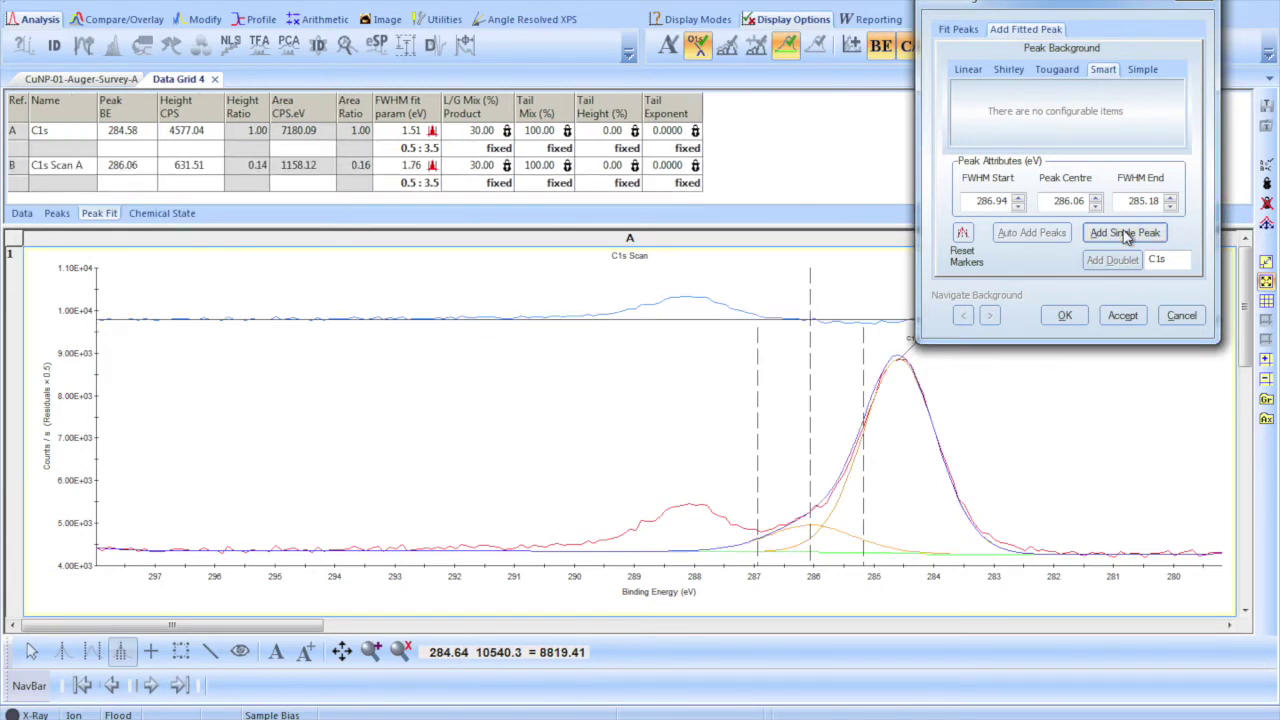
click(695, 319)
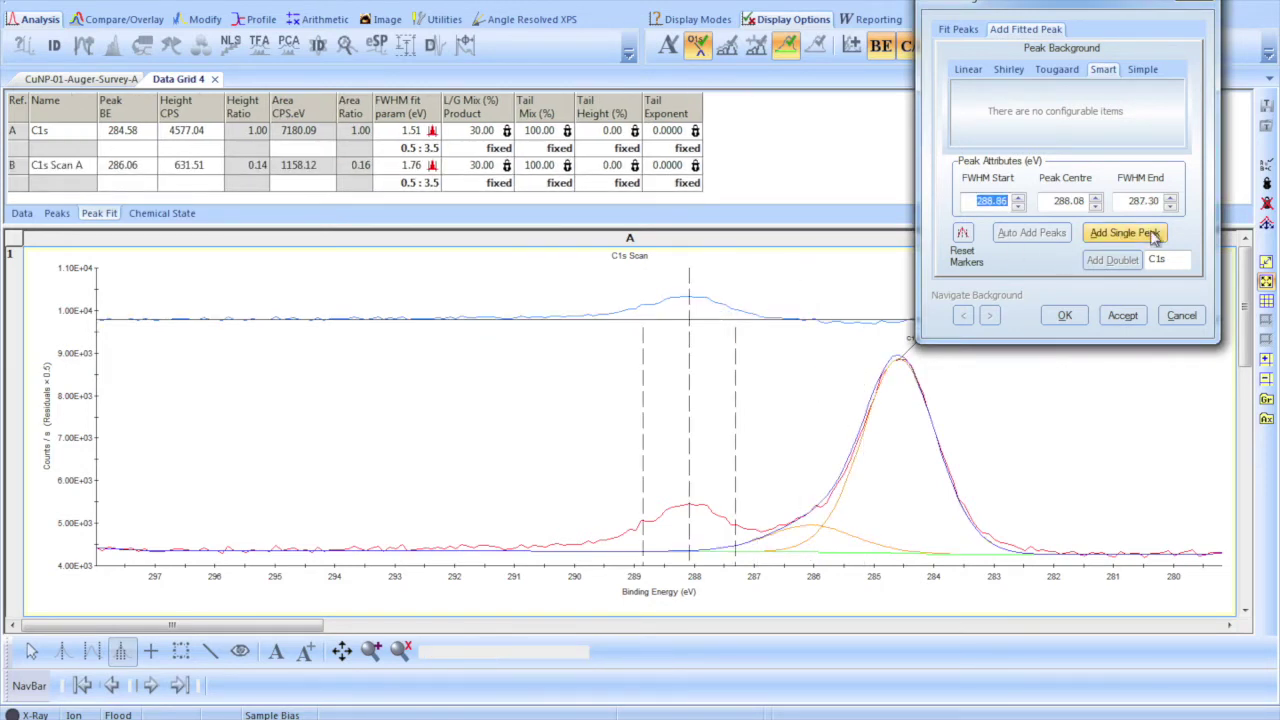
click(1127, 233)
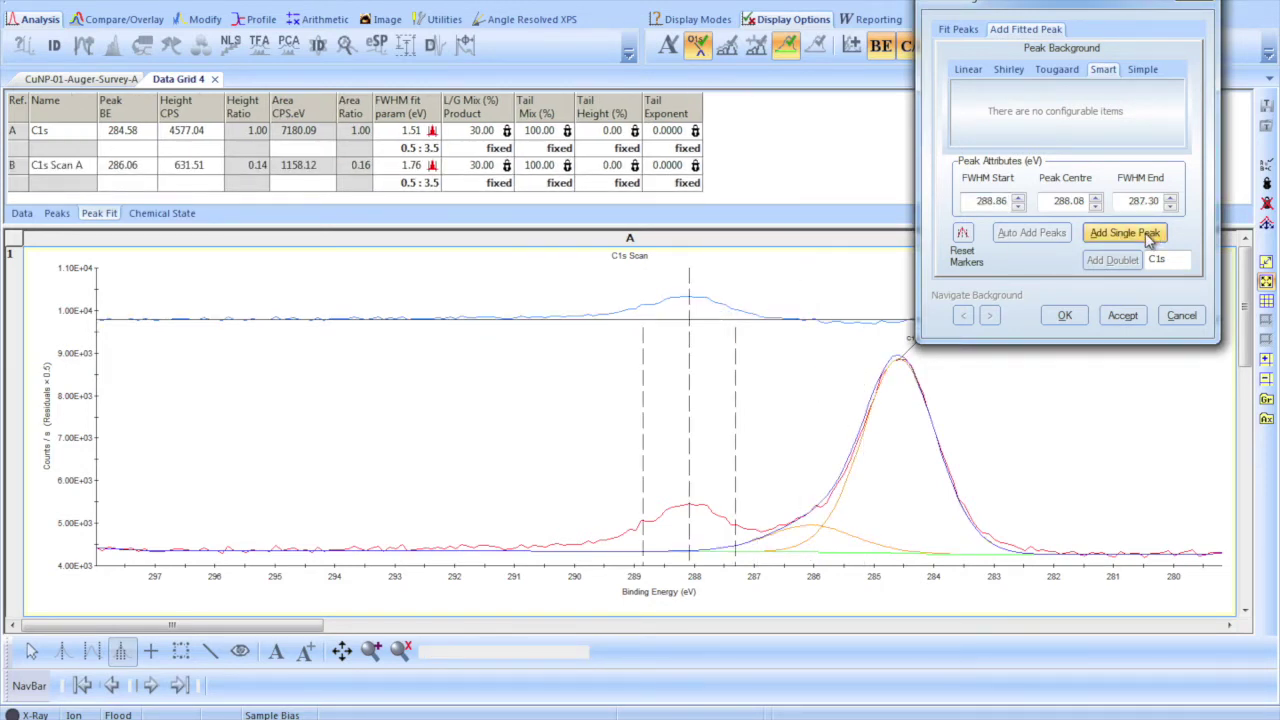
click(590, 285)
drag(534, 222, 533, 250)
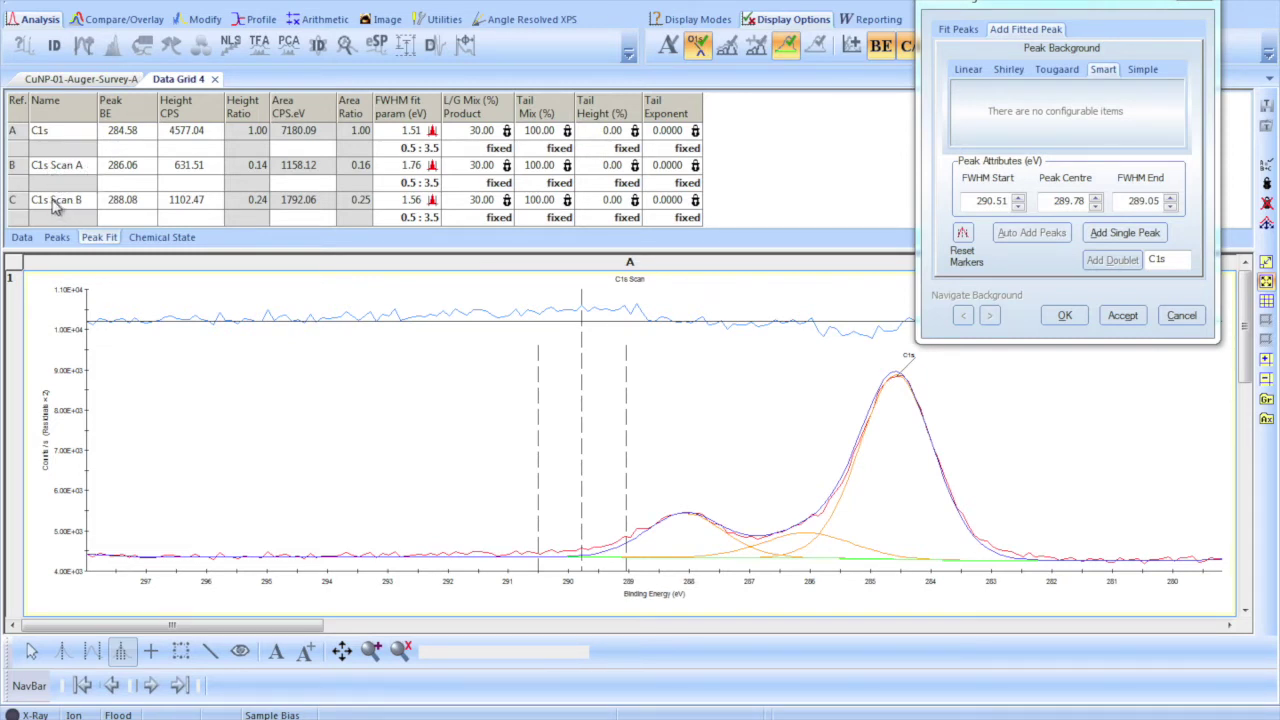
click(959, 31)
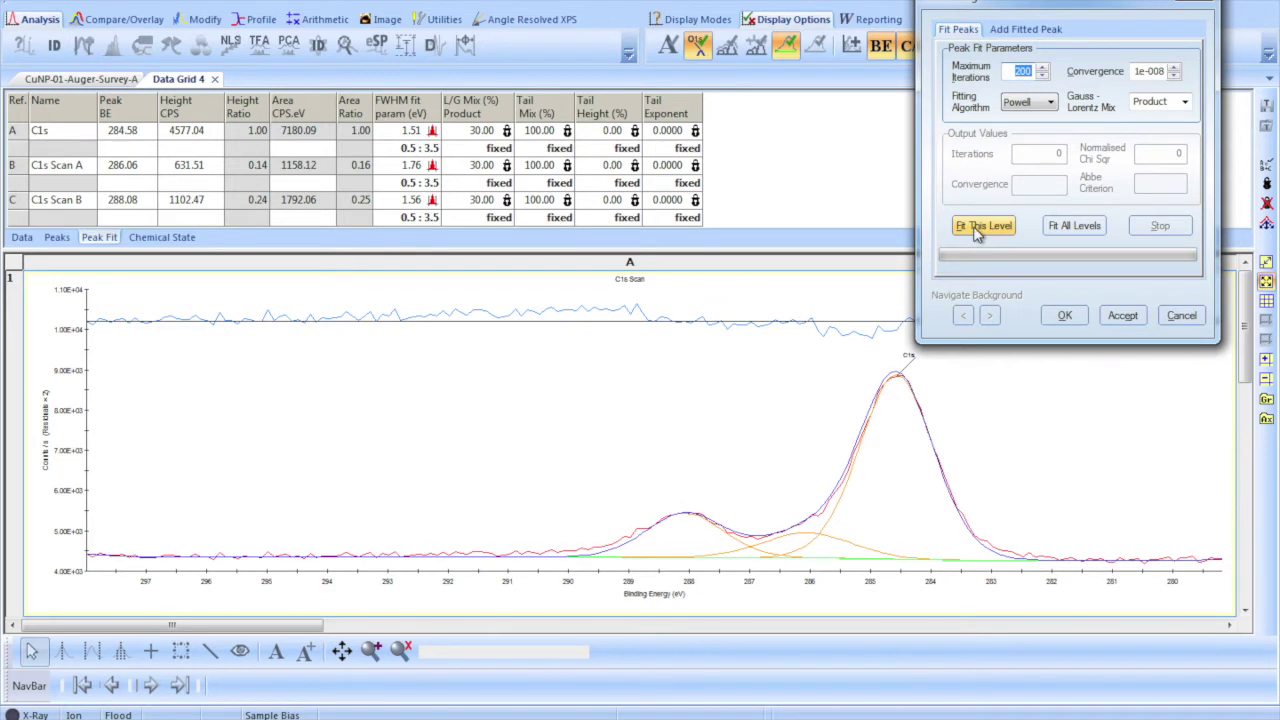
- Fit the three C1s components to 284.58, 286.17 and 288.10 eV and accept the fit
click(977, 228)
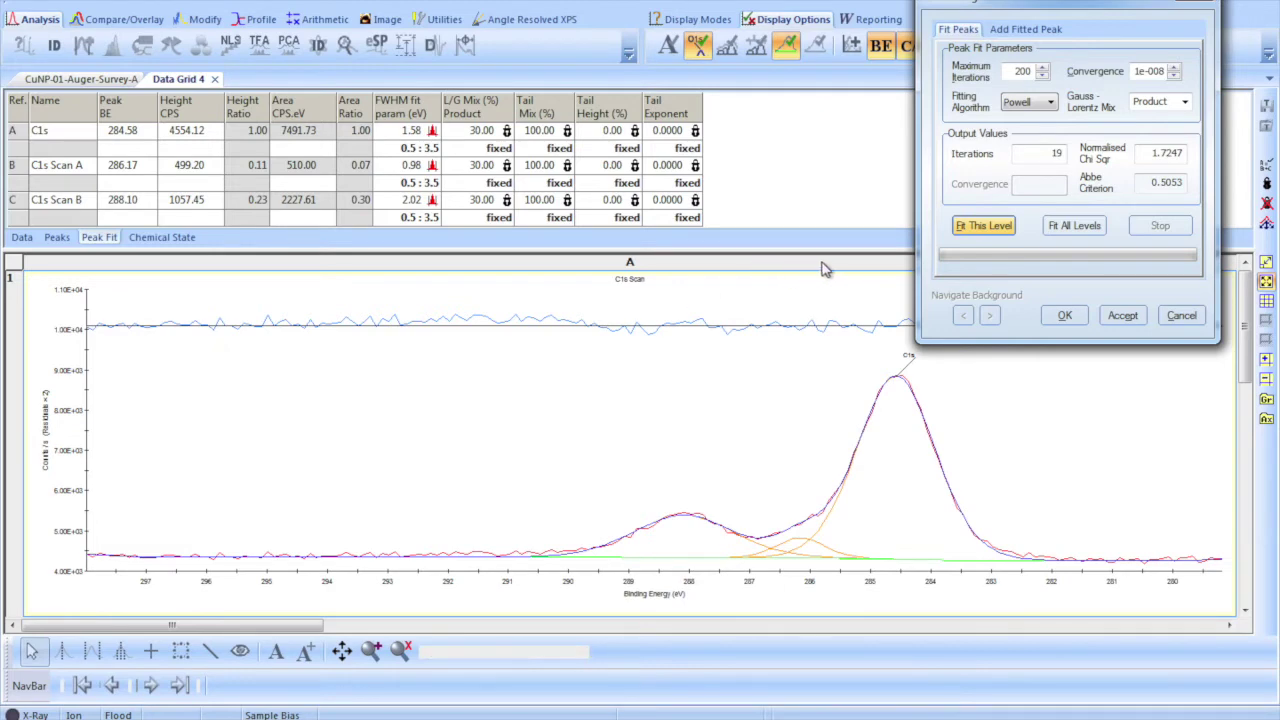
click(1066, 315)
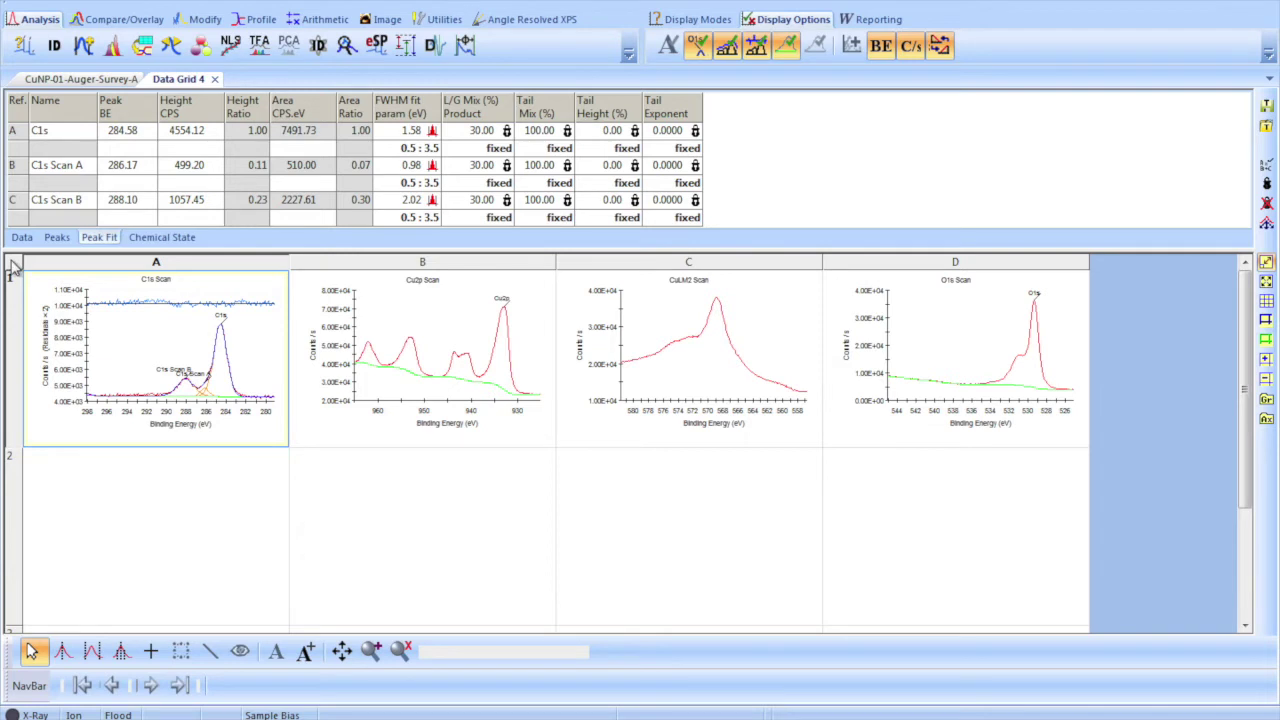
- Select all grid cells and apply a +0.22 eV shift allowing non-integral channel widths
click(14, 266)
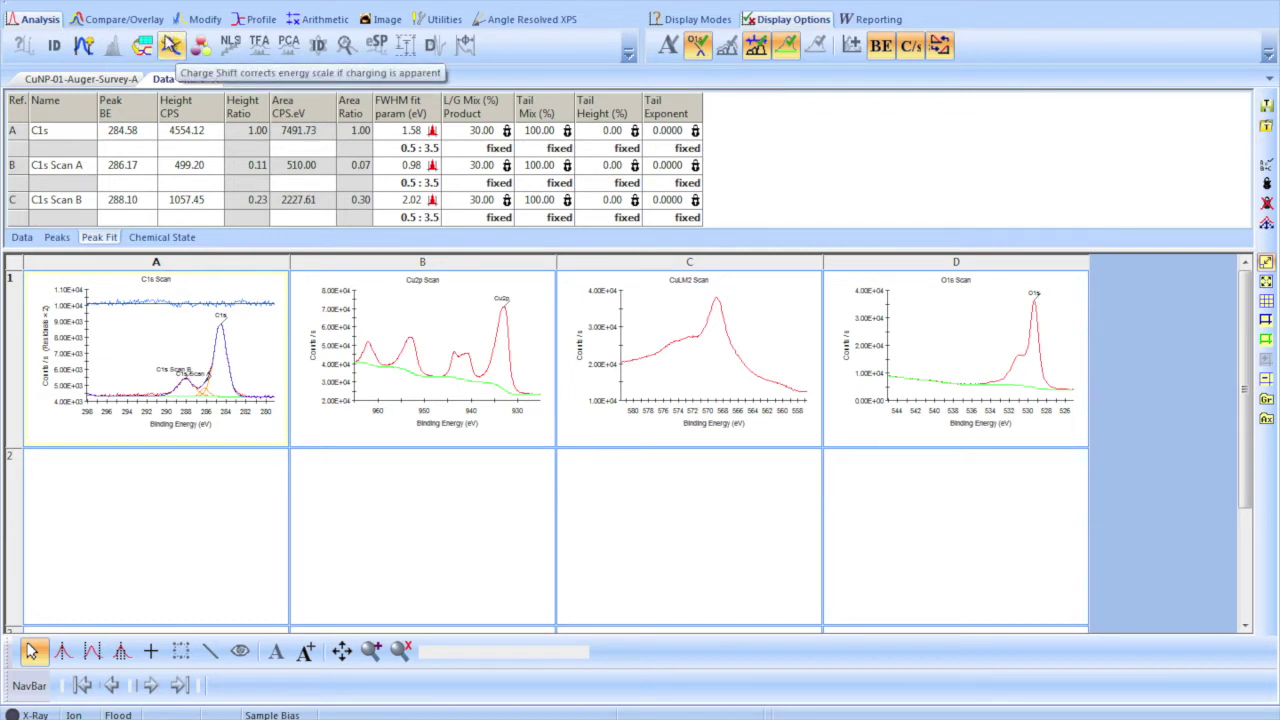
click(171, 45)
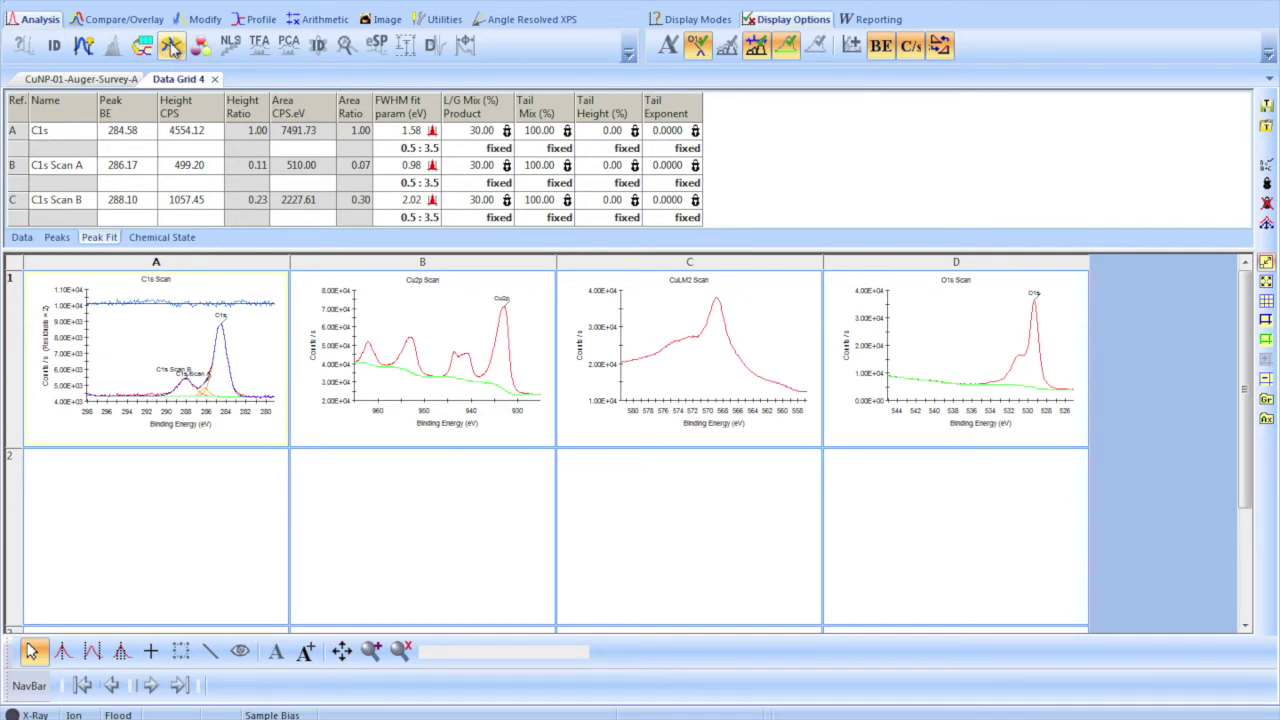
click(171, 45)
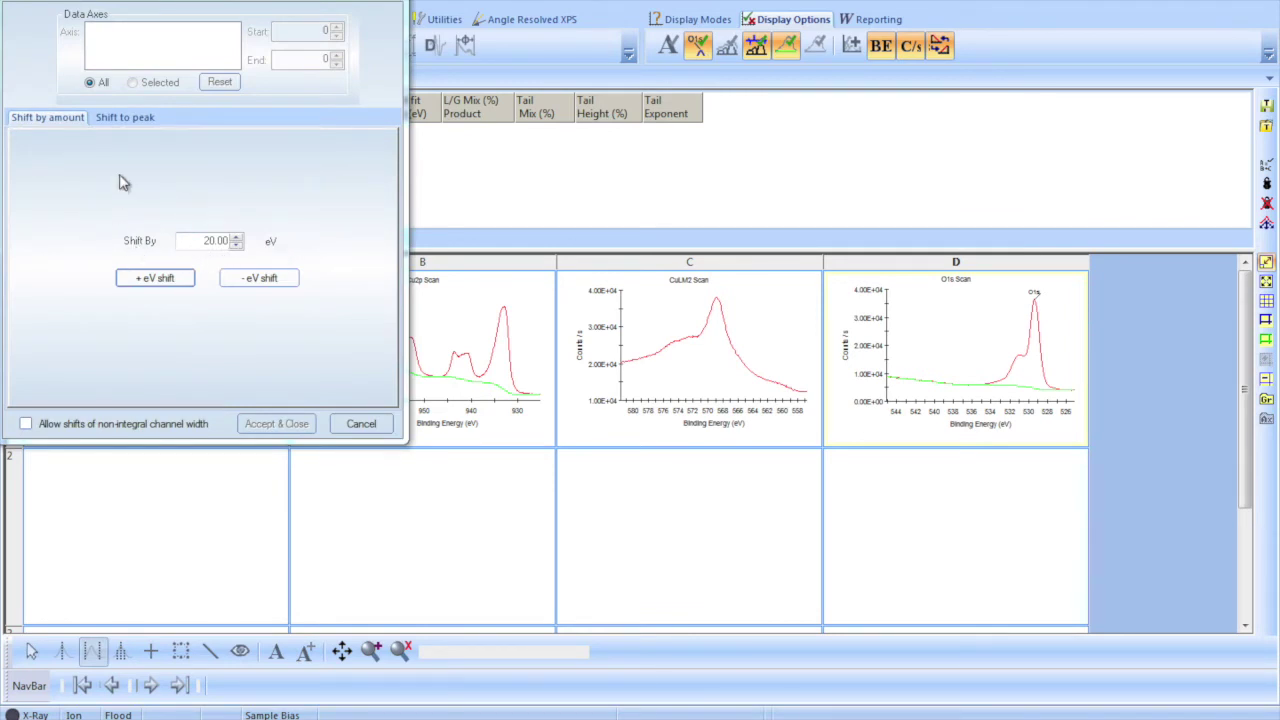
click(125, 119)
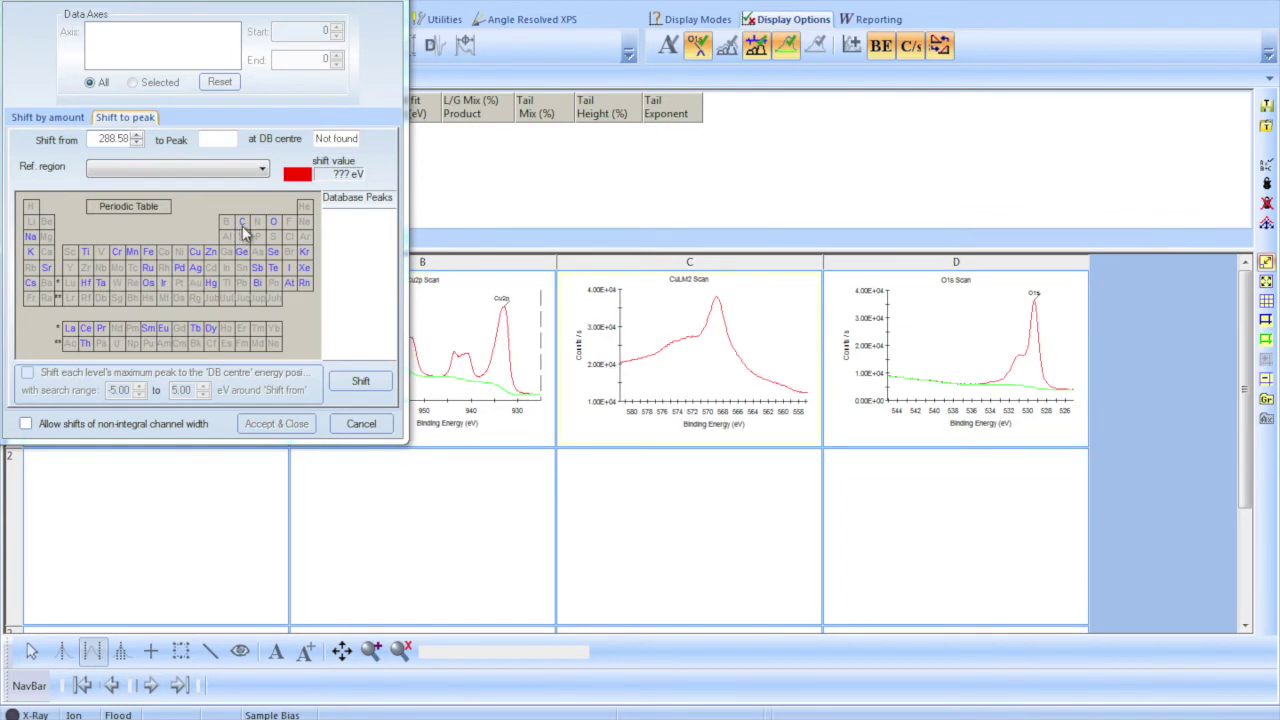
click(57, 119)
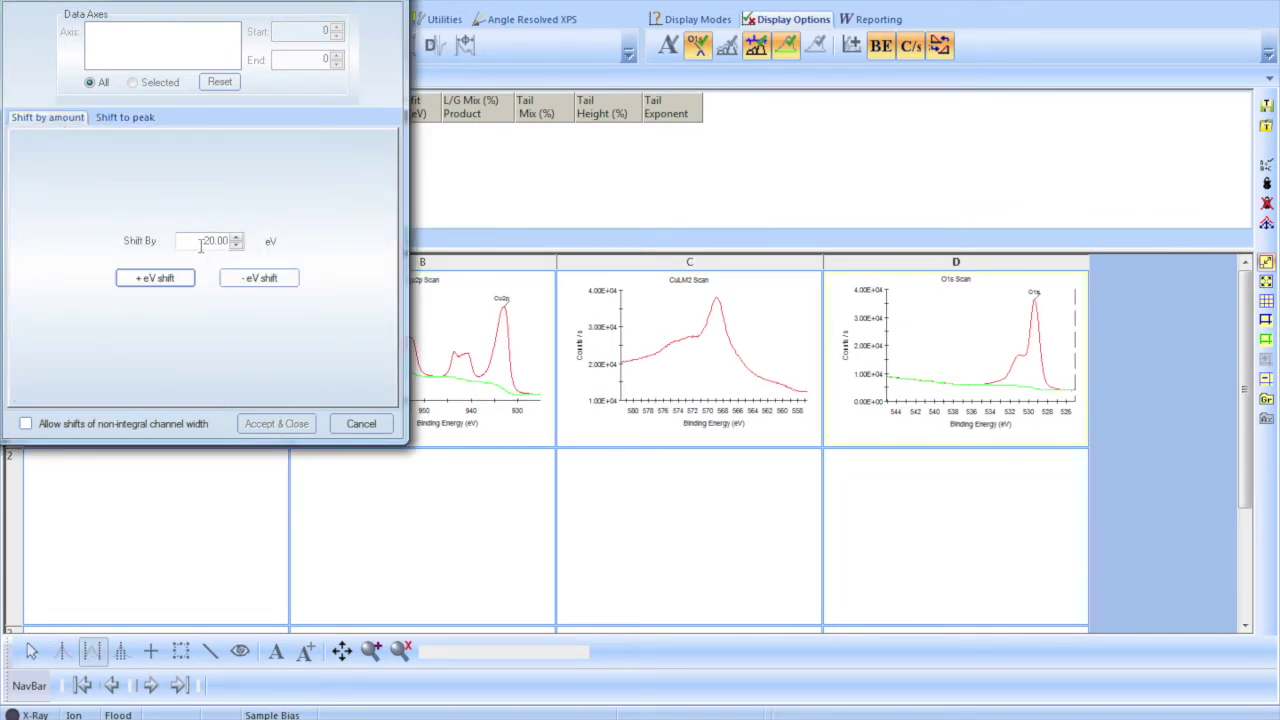
drag(198, 241, 258, 242)
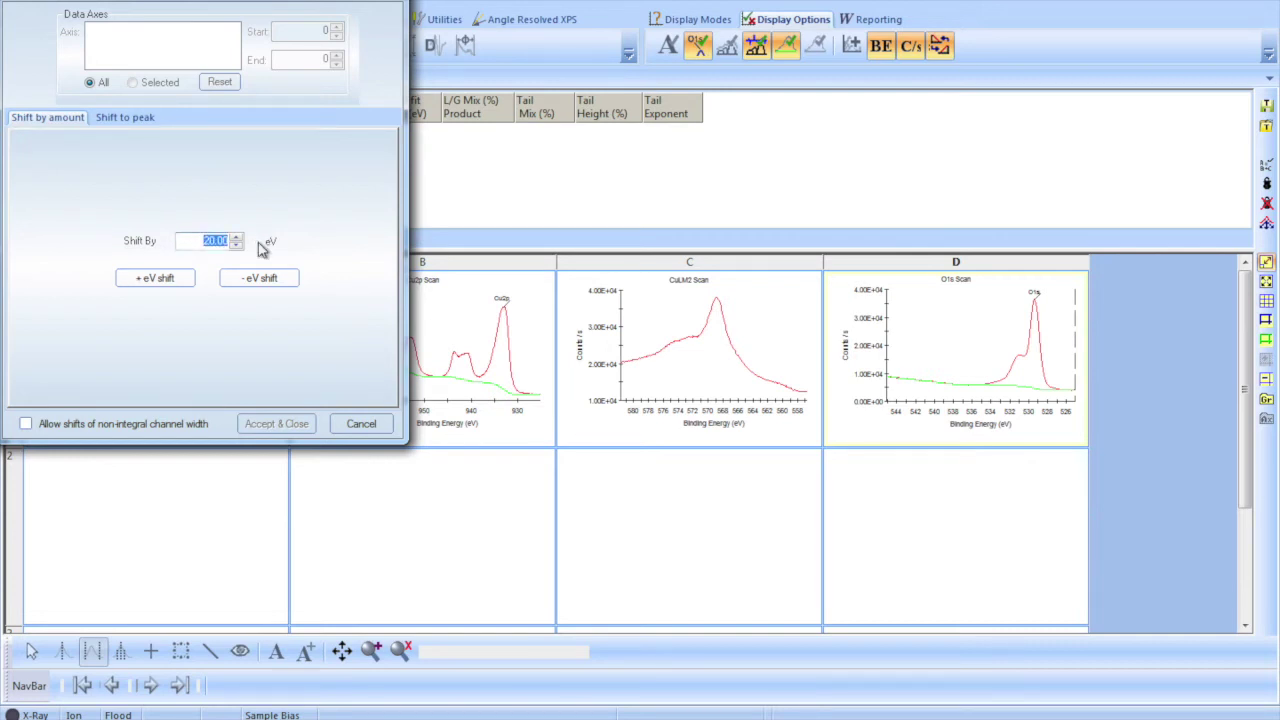
text(0.22)
click(26, 424)
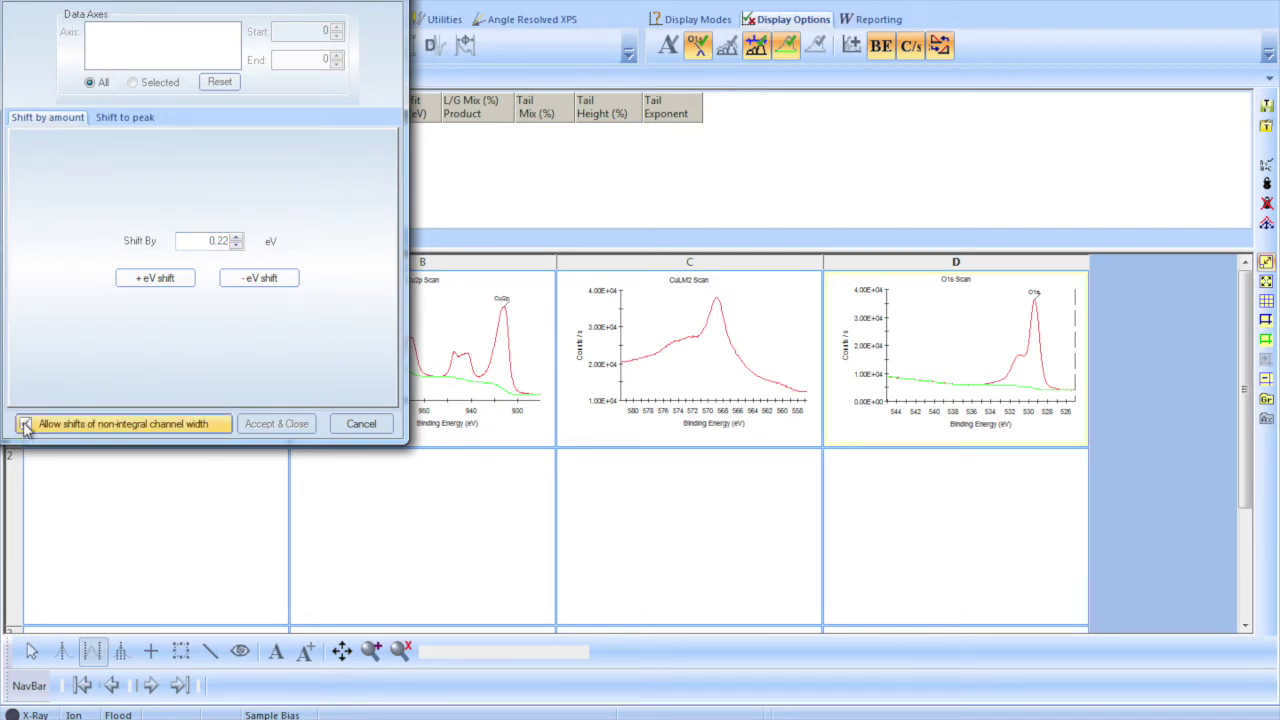
click(145, 285)
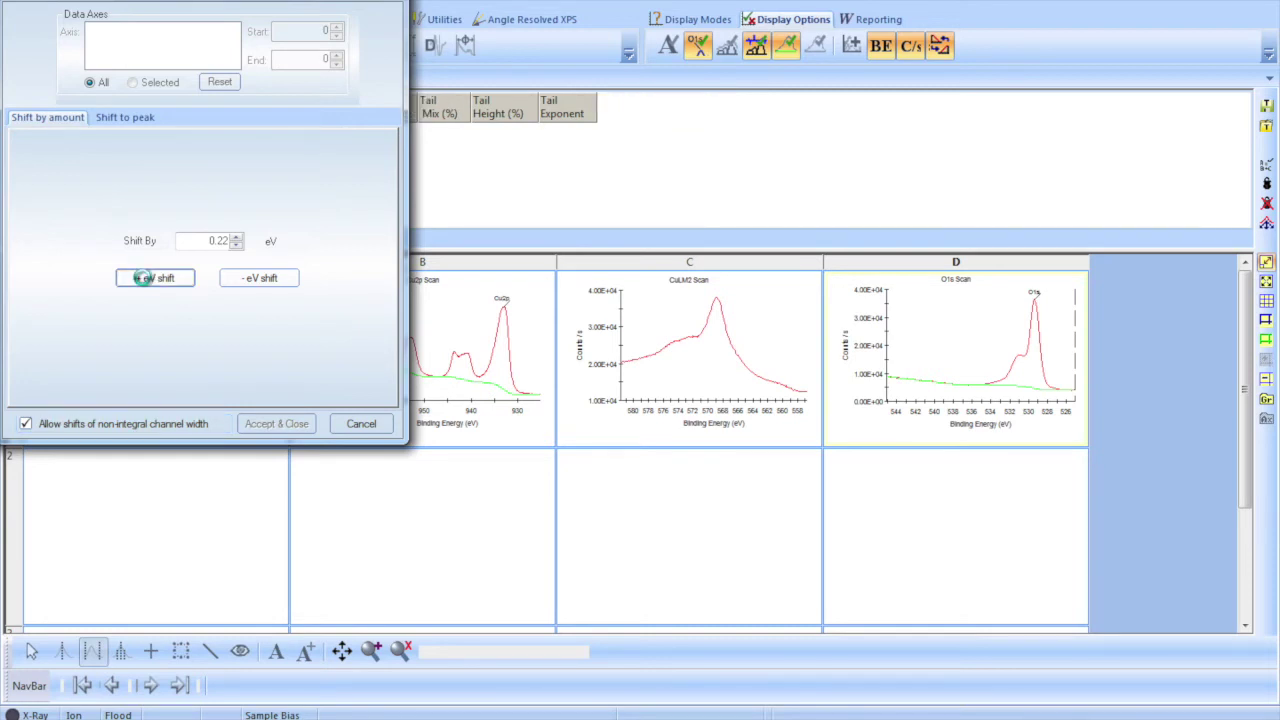
click(145, 285)
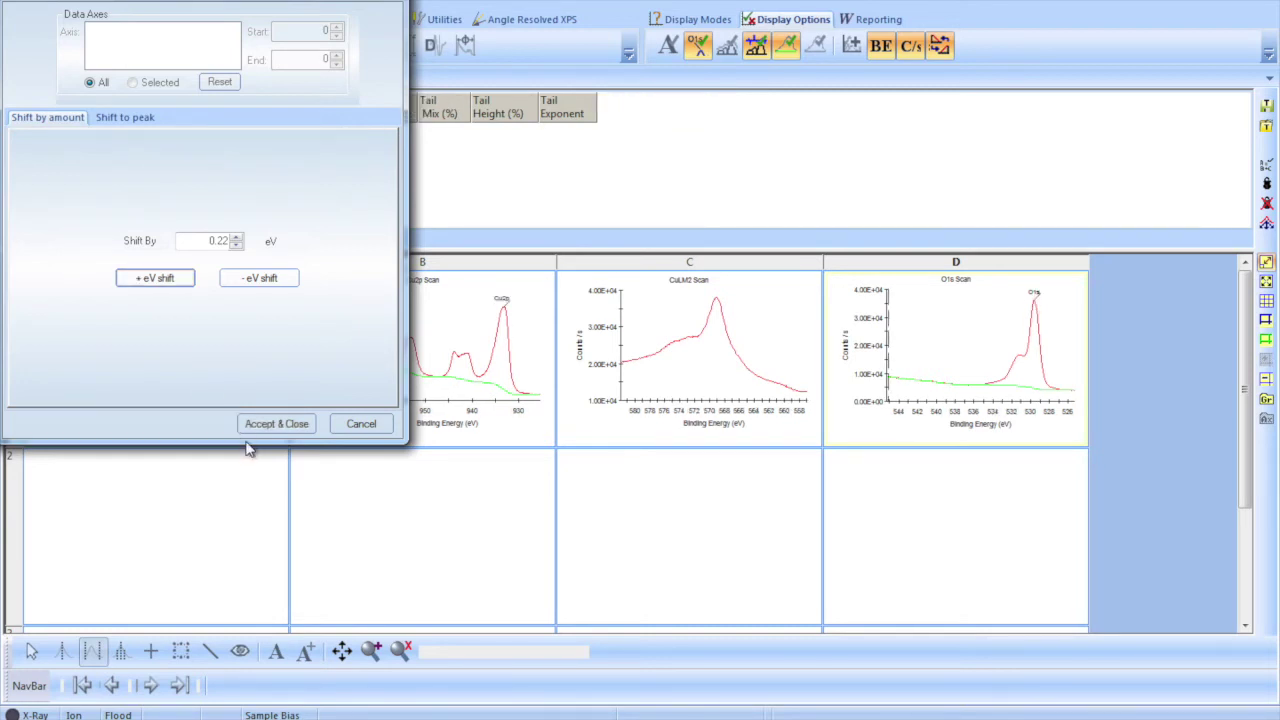
click(280, 426)
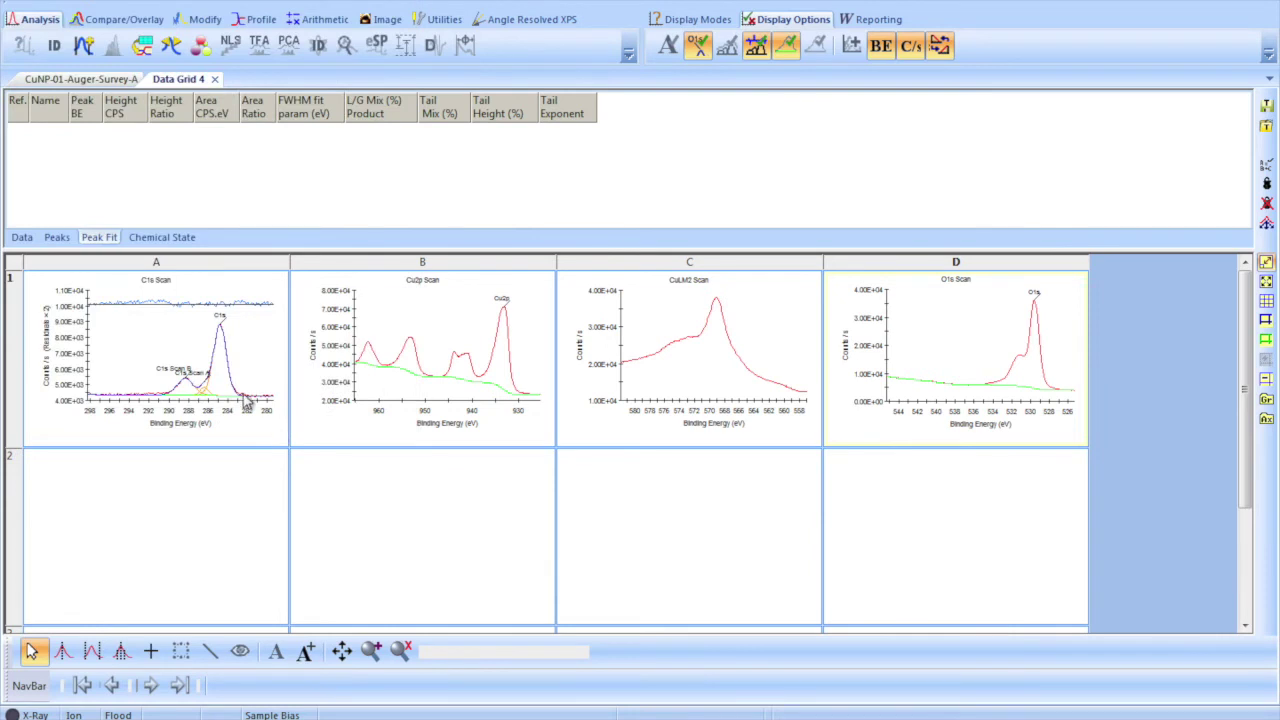
click(188, 342)
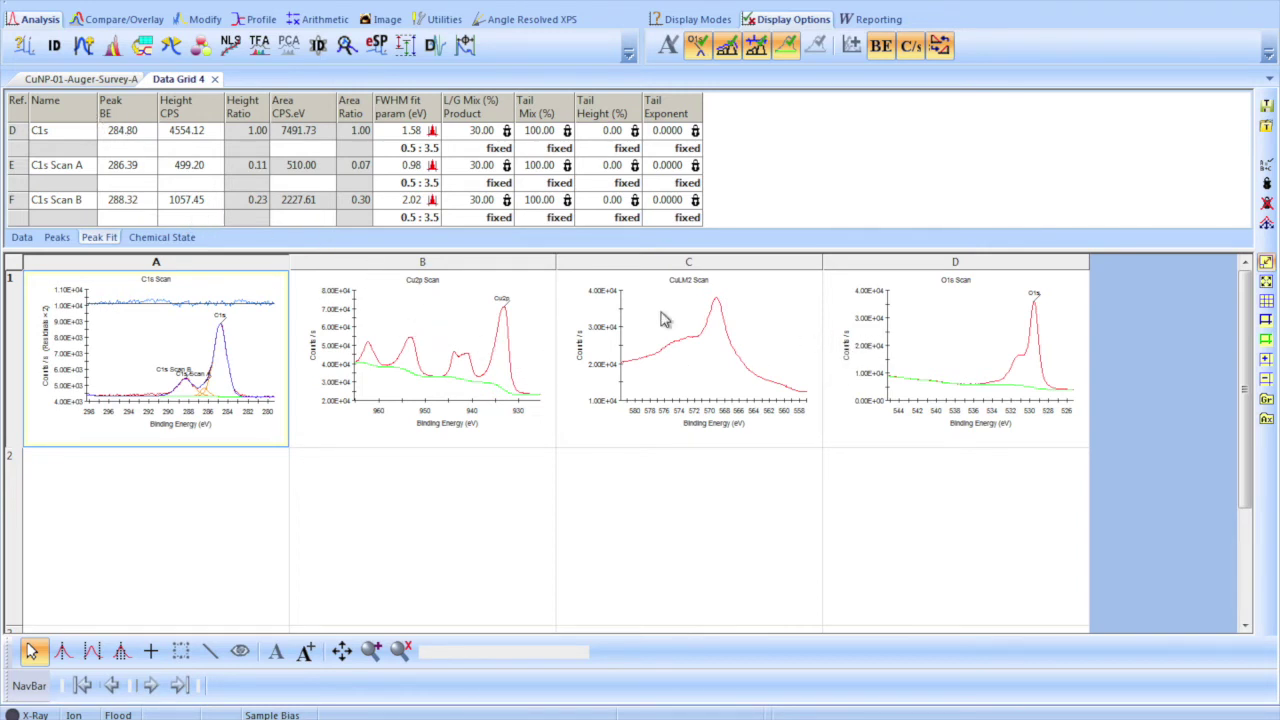
click(995, 360)
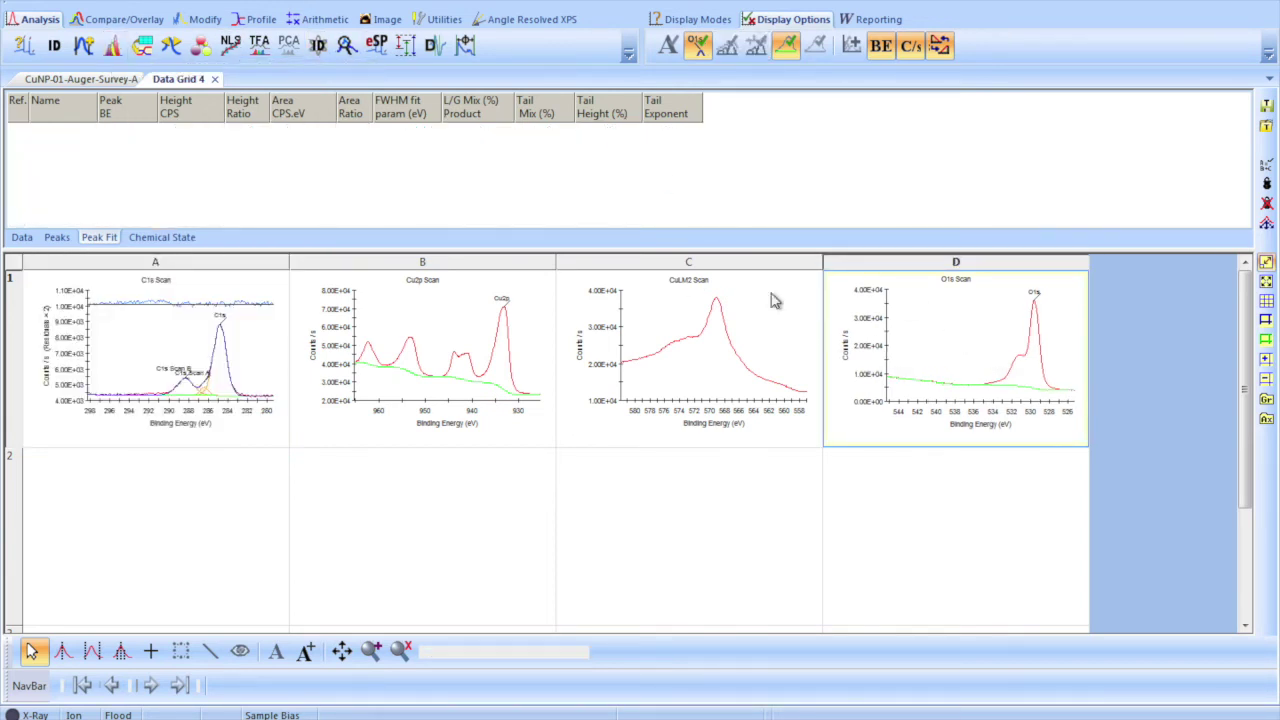
- Start fitting the O1s scan and add components at 531.28 and 533.18 eV
click(115, 48)
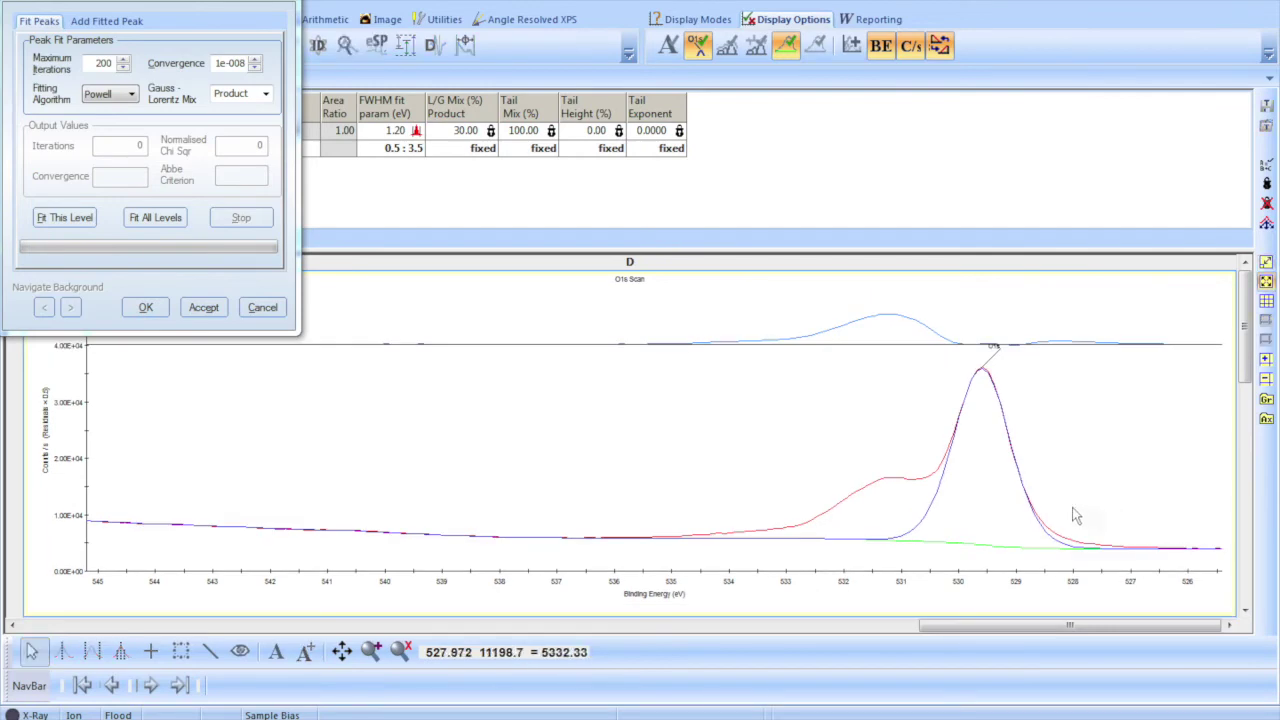
drag(160, 5, 1095, 5)
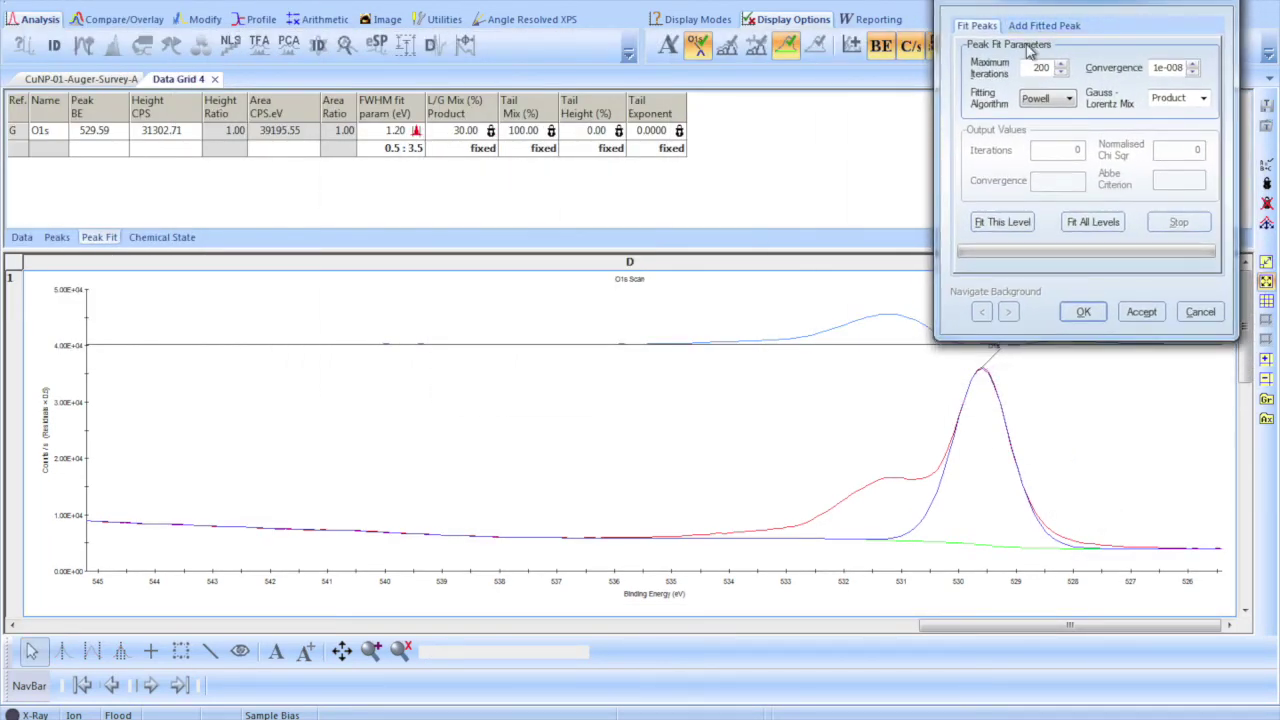
click(1032, 29)
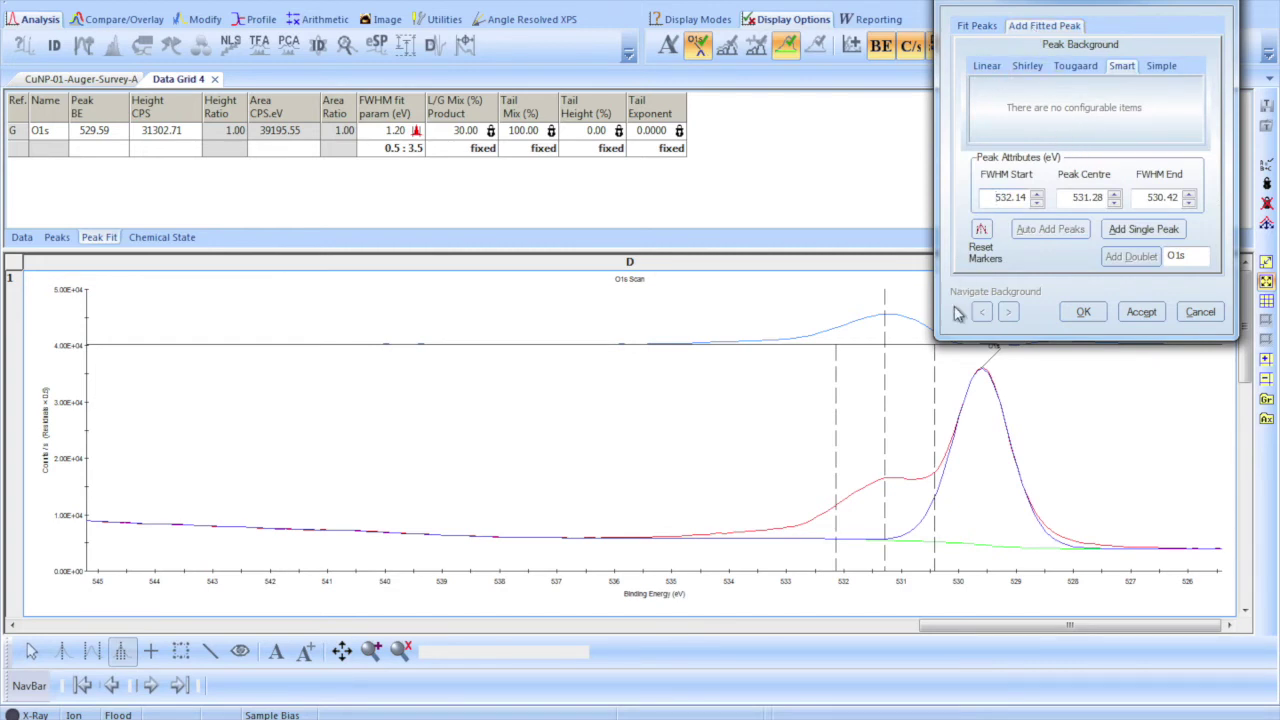
click(1148, 232)
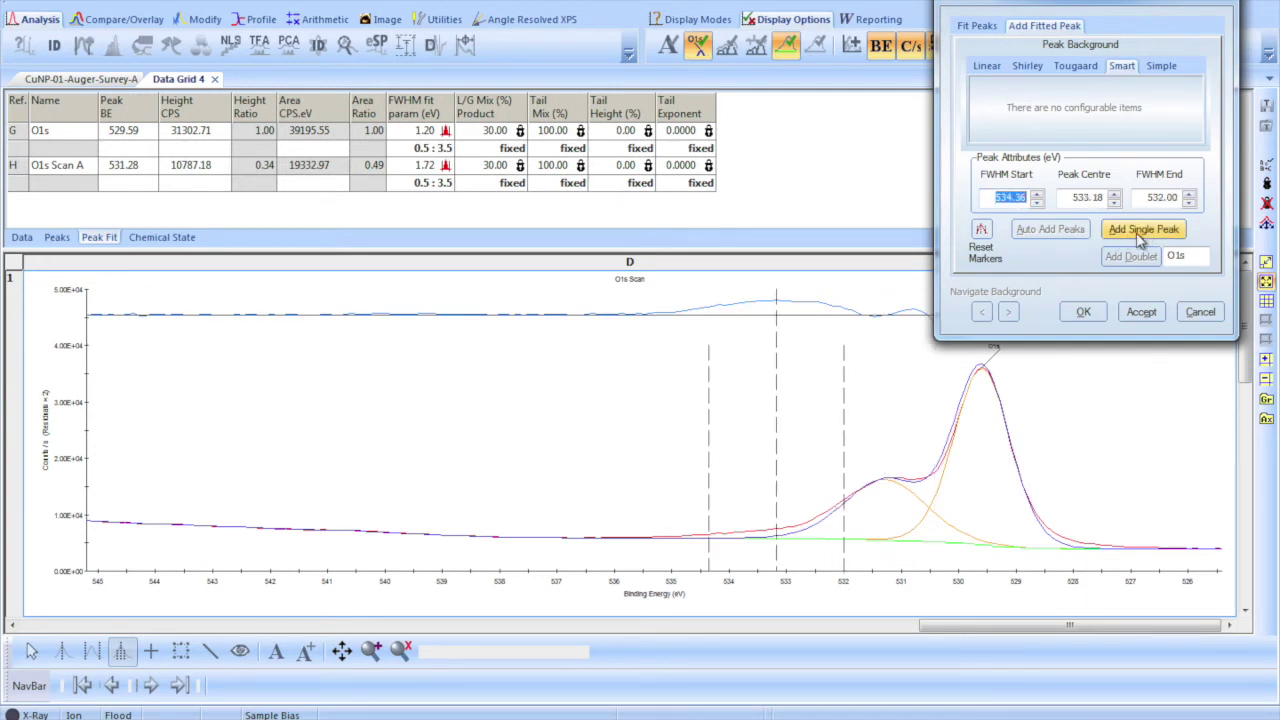
click(1140, 236)
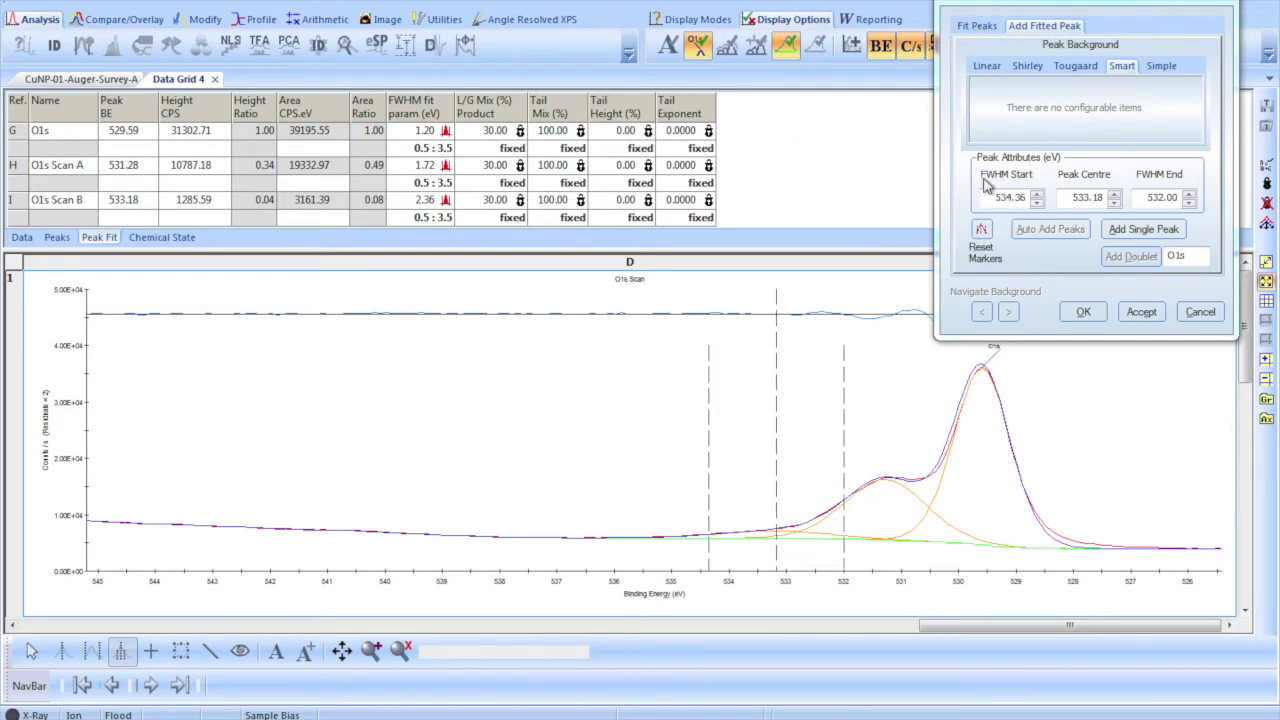
click(979, 27)
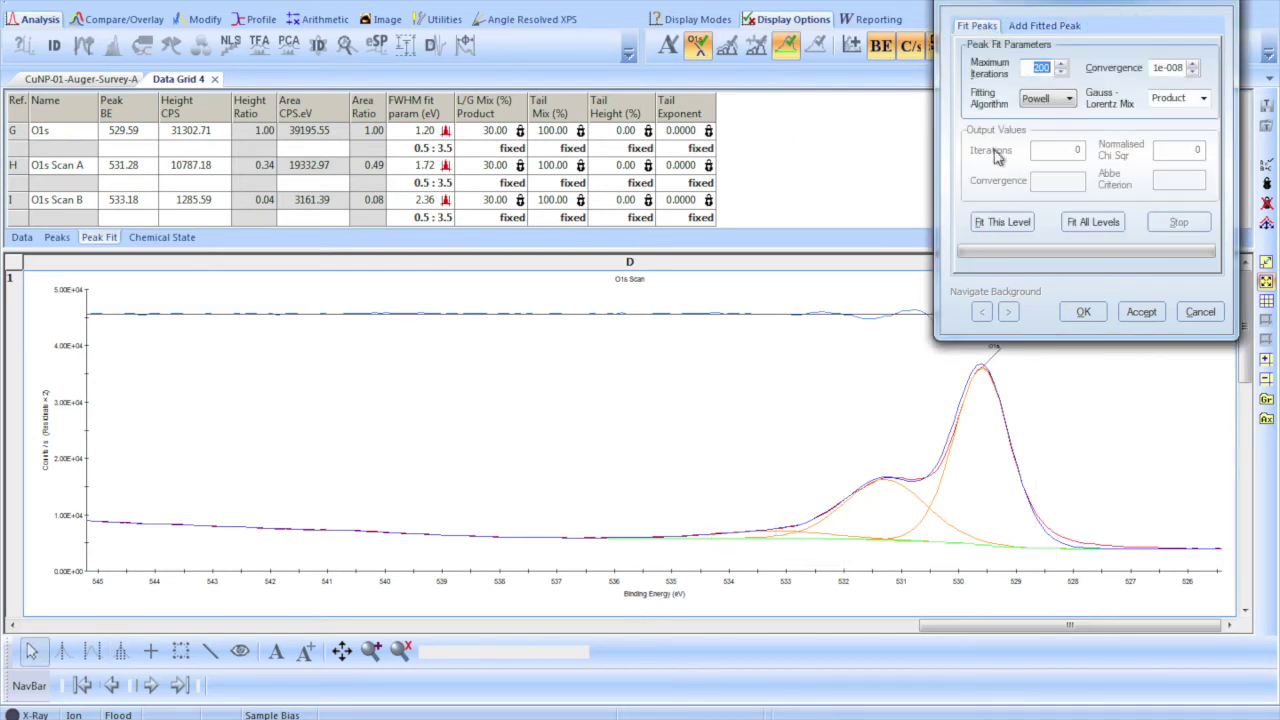
- Fit the O1s peaks (45 iterations, Chi Sqr 3.2993) and inspect the O1s Scan A row
click(996, 223)
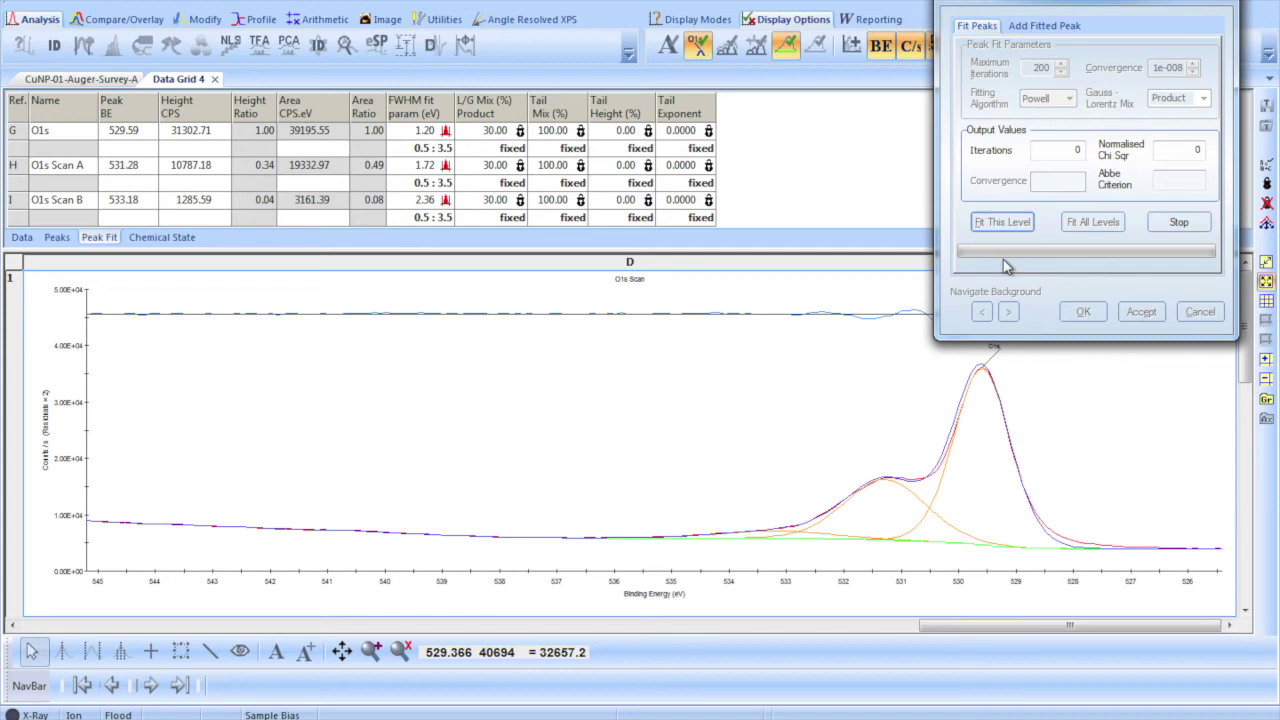
click(1003, 222)
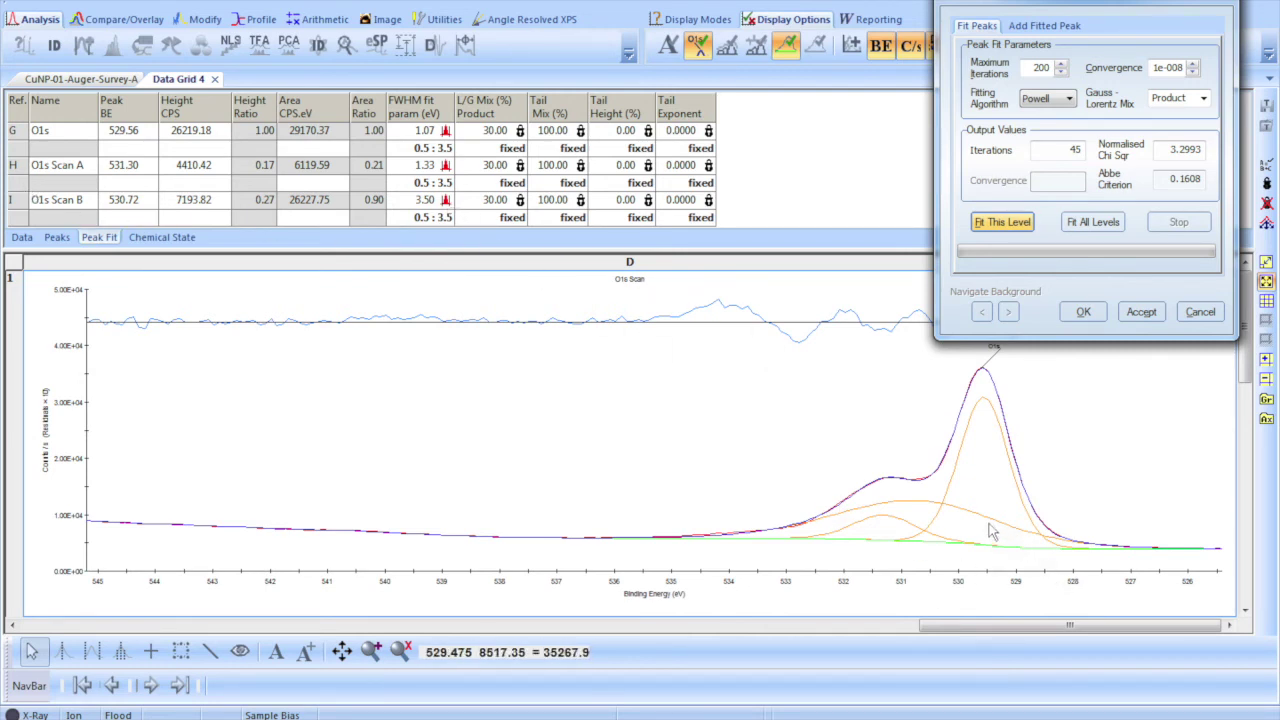
click(29, 172)
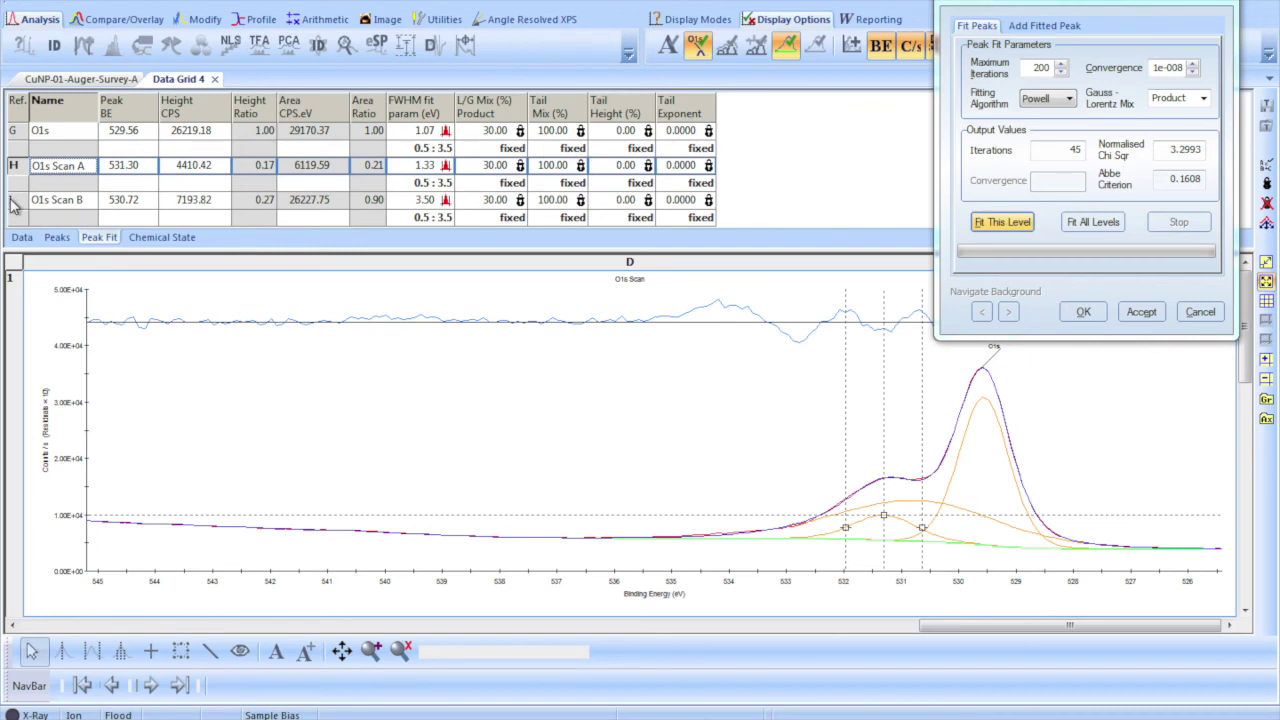
- Limit the O1s Scan B peak width to 0.5–2 eV and move it to about 533 eV
click(12, 201)
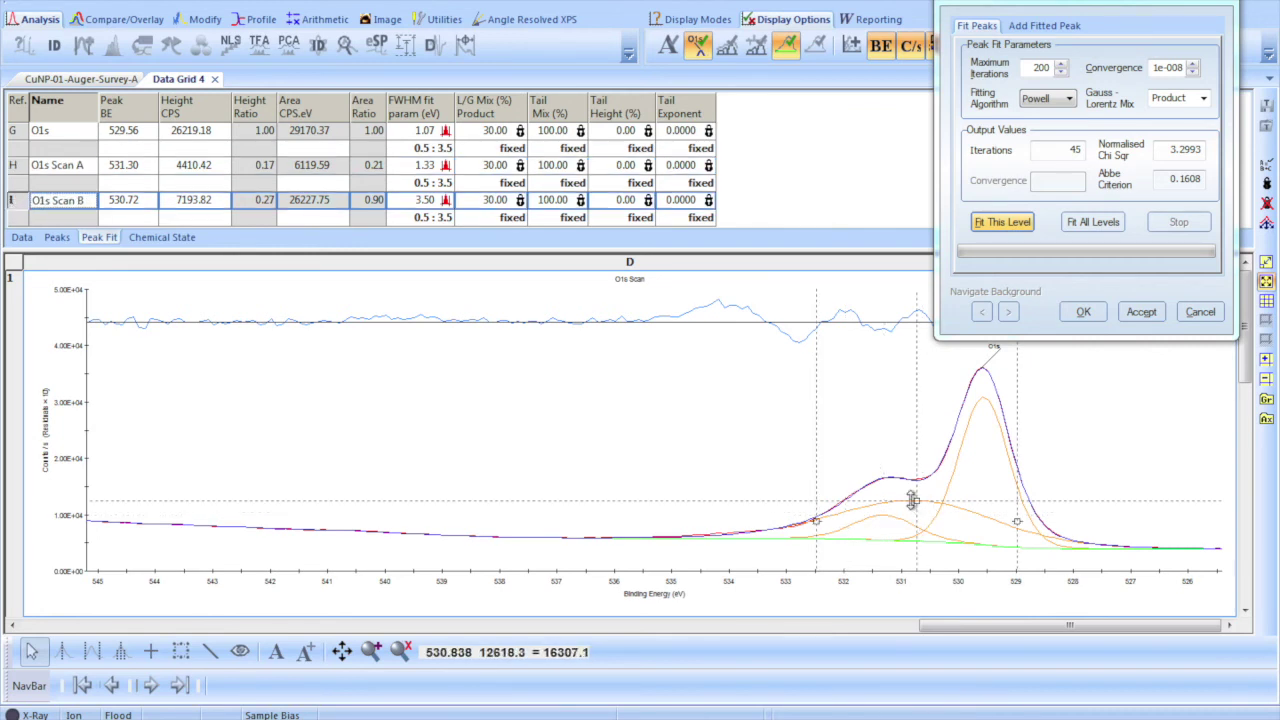
click(442, 219)
click(438, 217)
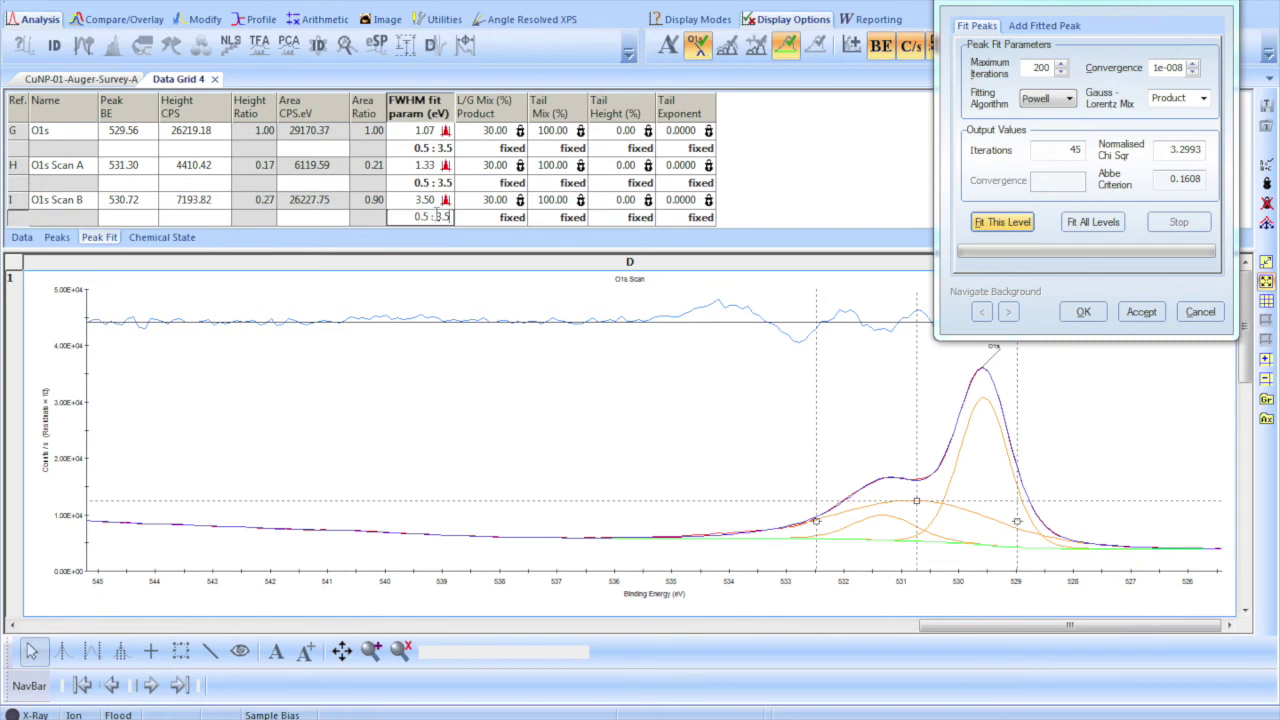
drag(437, 217, 483, 216)
text(2)
key(Return)
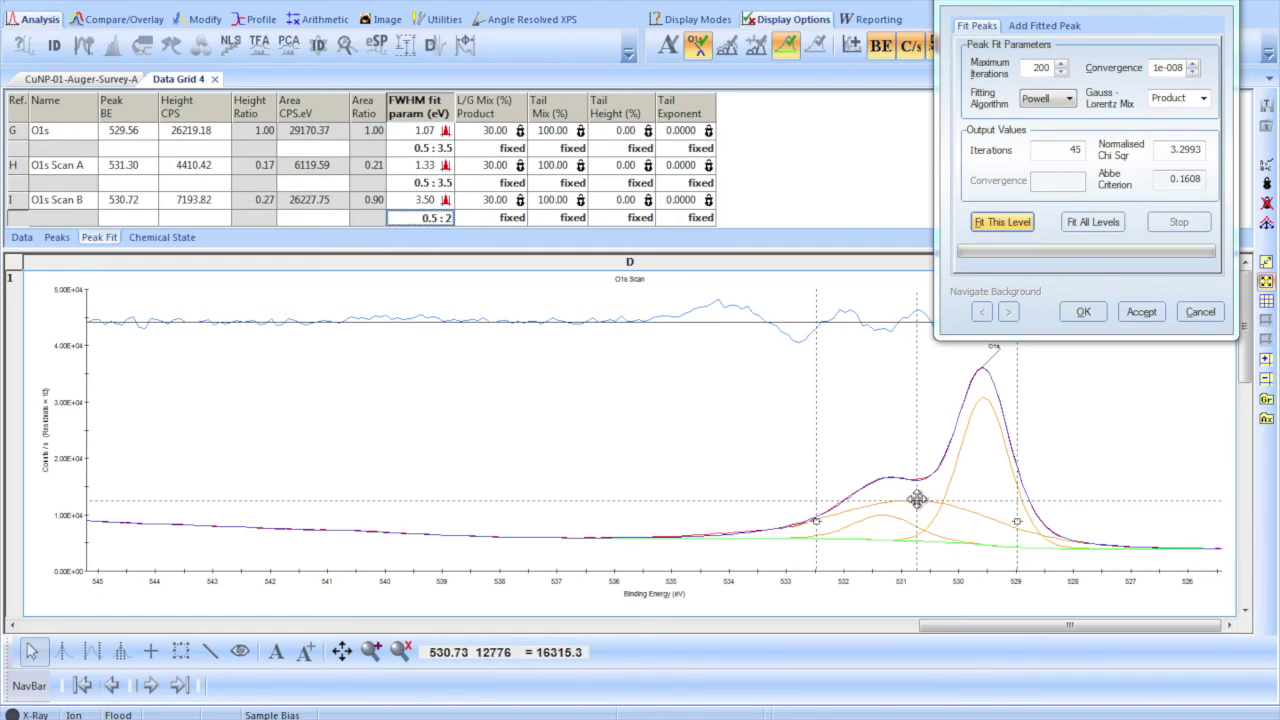
drag(917, 500, 789, 531)
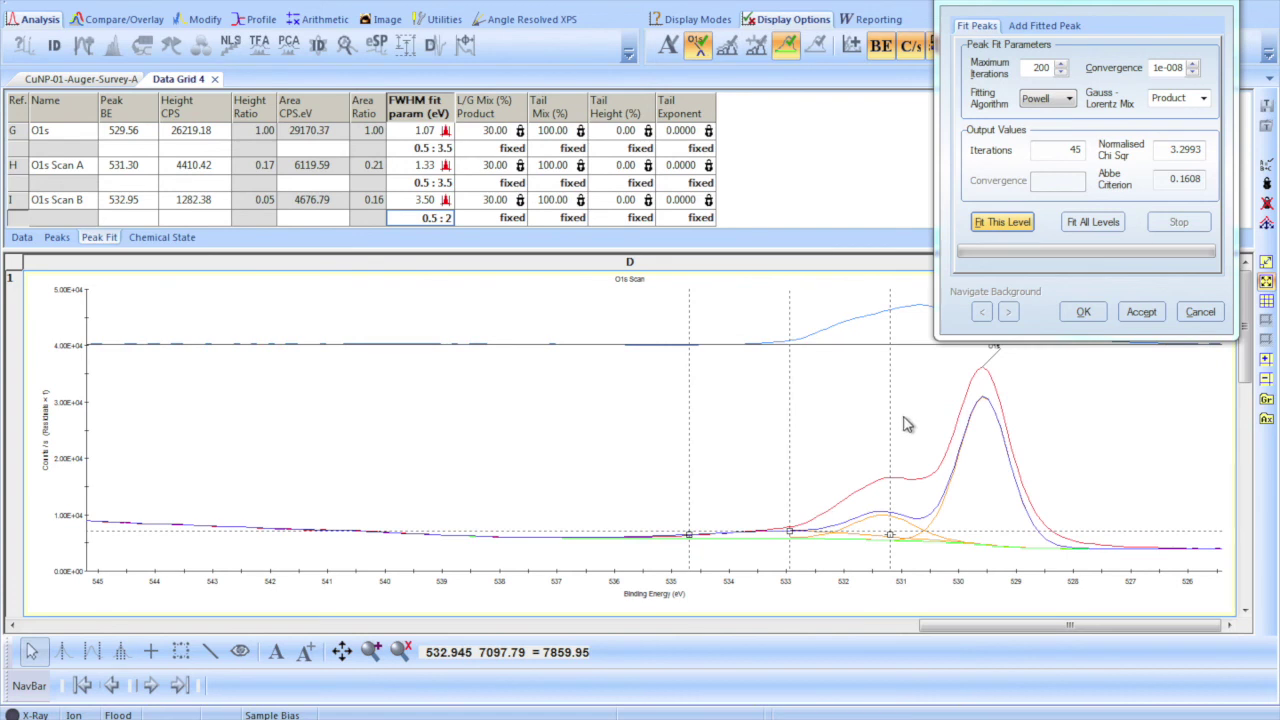
- Set Scan A and main O1s width limits to 0.5–2.3 eV and refit (chi-square 21.376)
click(450, 185)
click(450, 185)
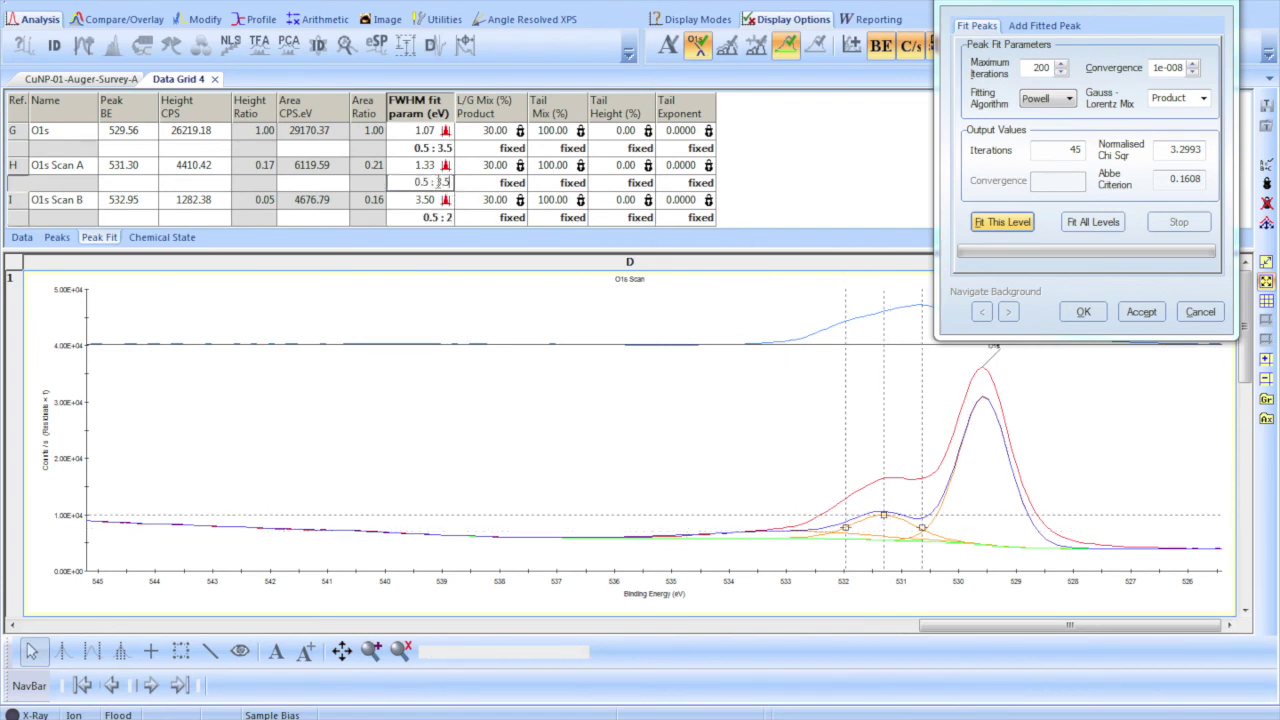
double_click(442, 182)
text(2.3)
key(Return)
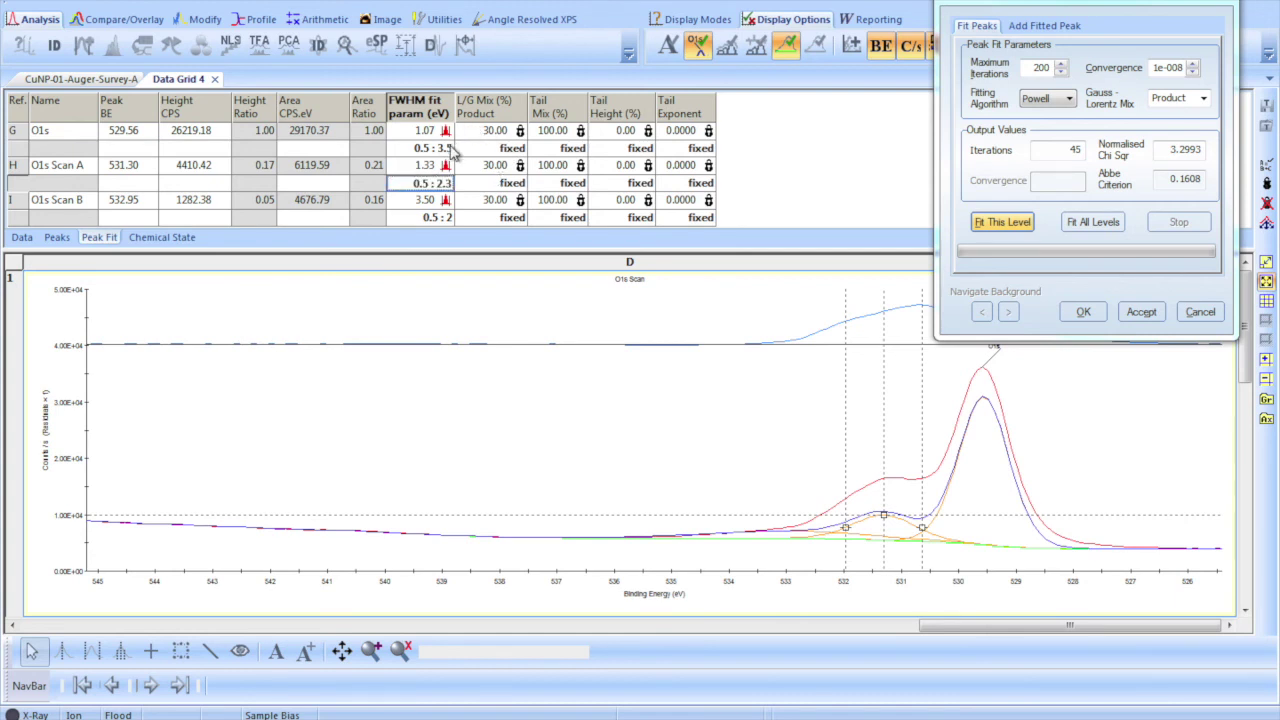
click(450, 148)
click(442, 147)
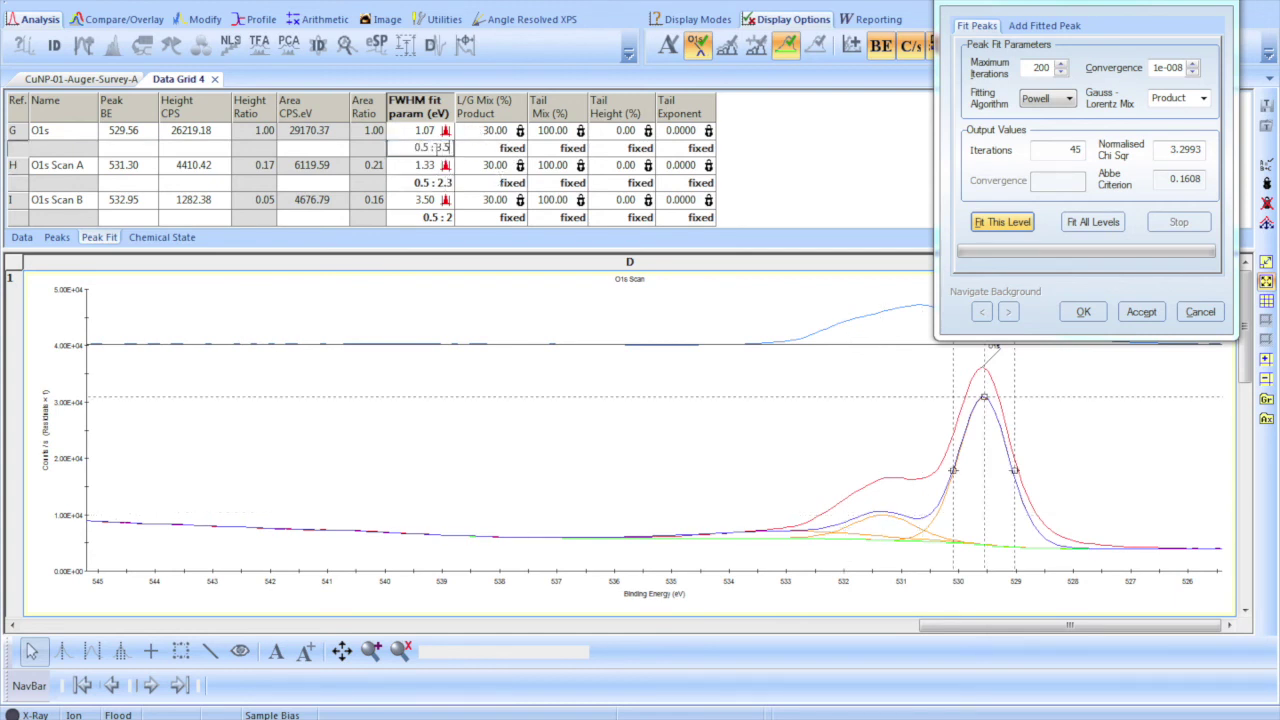
double_click(444, 147)
text(2.3)
key(Return)
click(1003, 222)
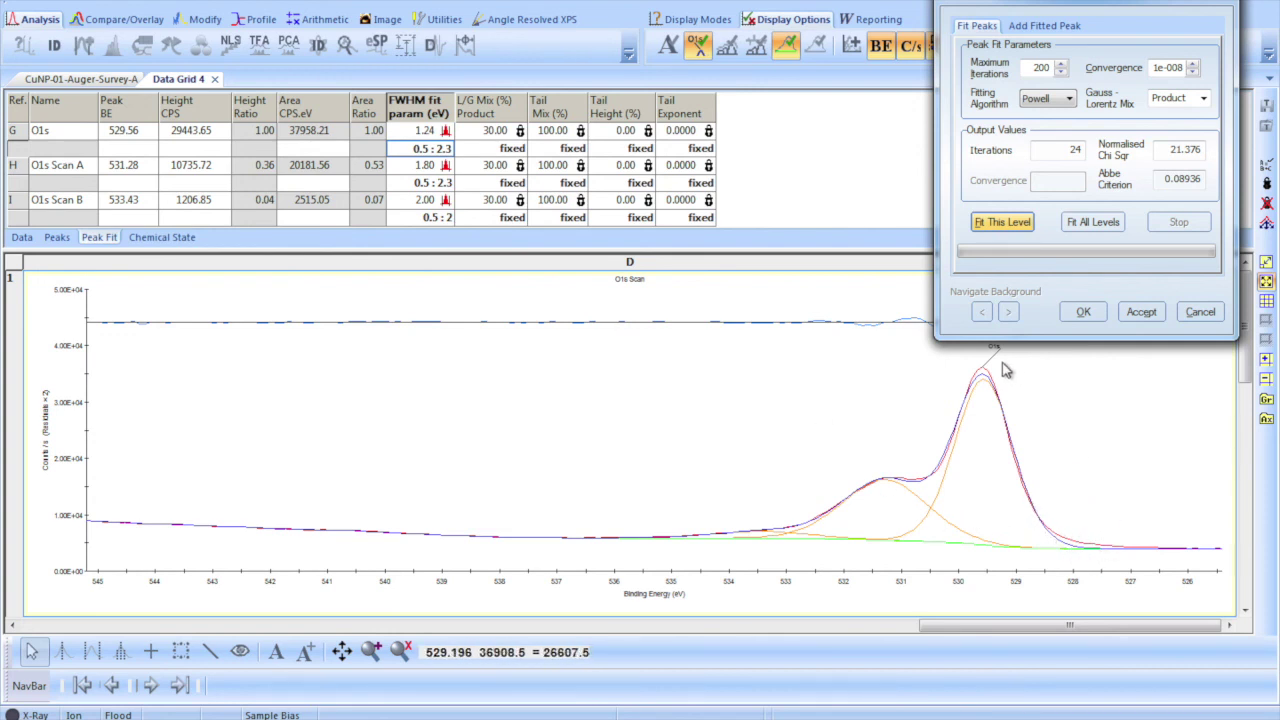
- Unlock the main O1s L/G Mix with a 30:70 range, refit, and accept the fit
click(494, 133)
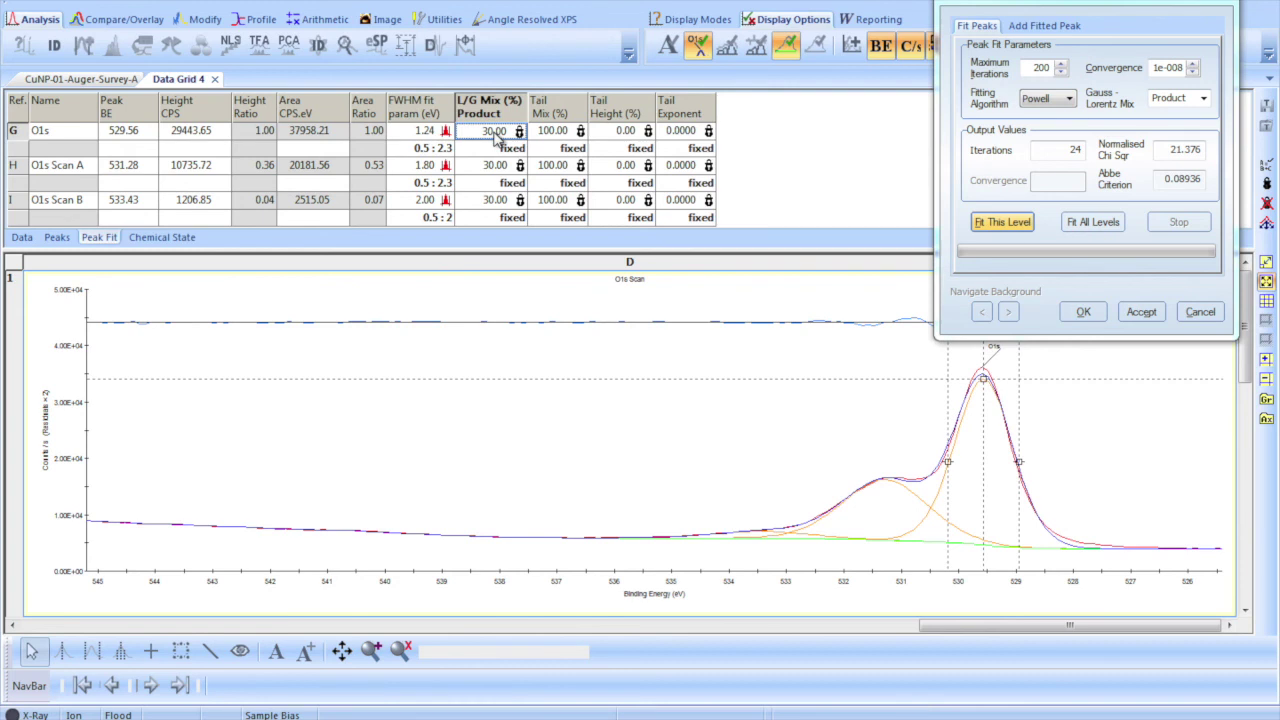
click(1267, 205)
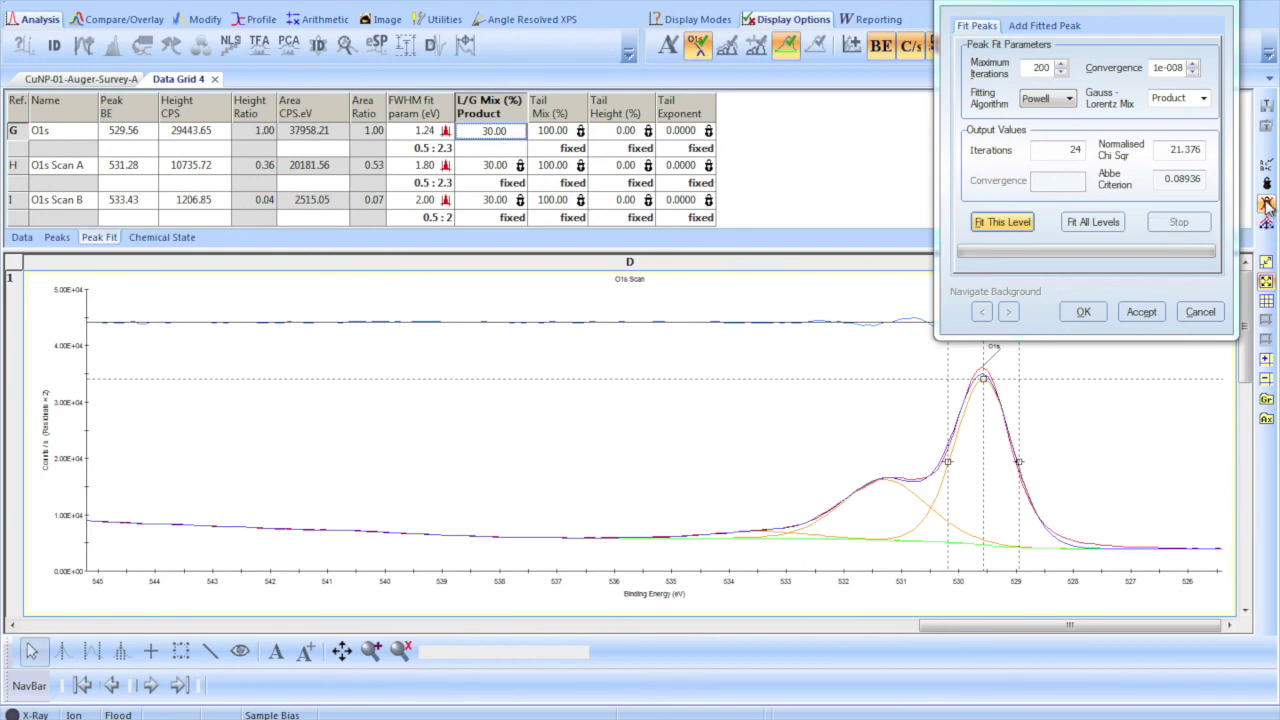
click(503, 148)
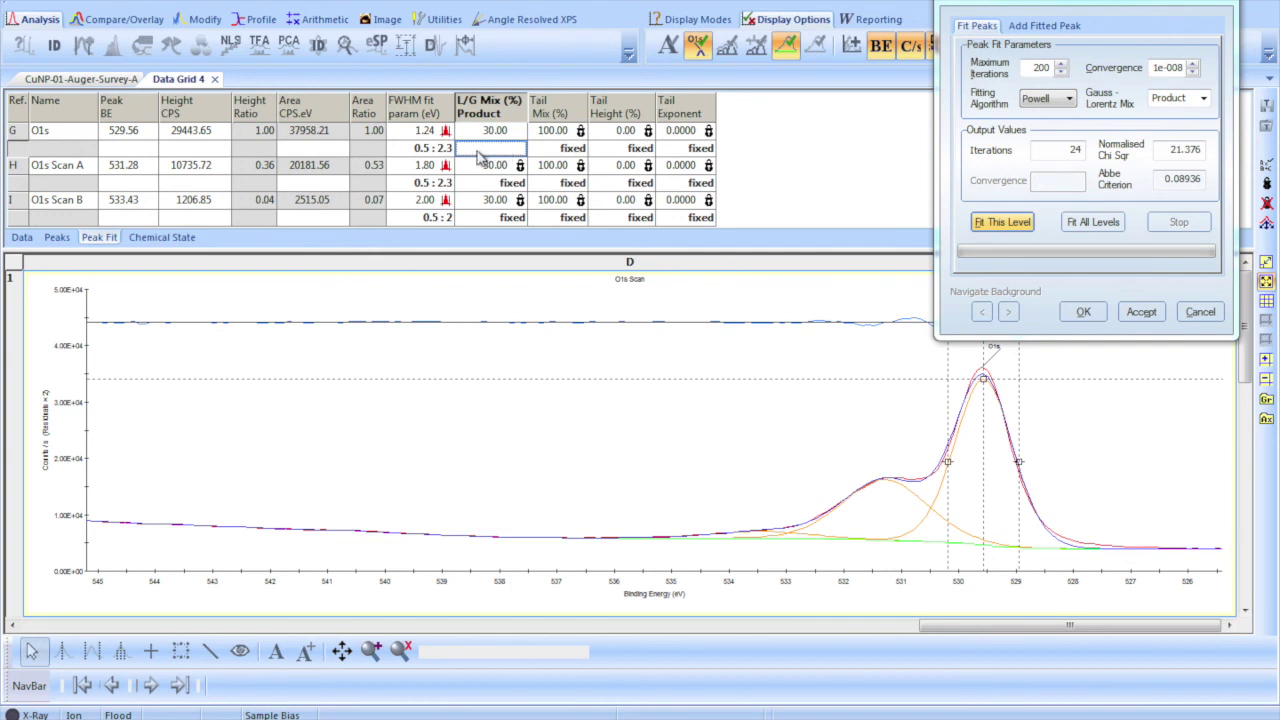
click(479, 148)
click(1003, 223)
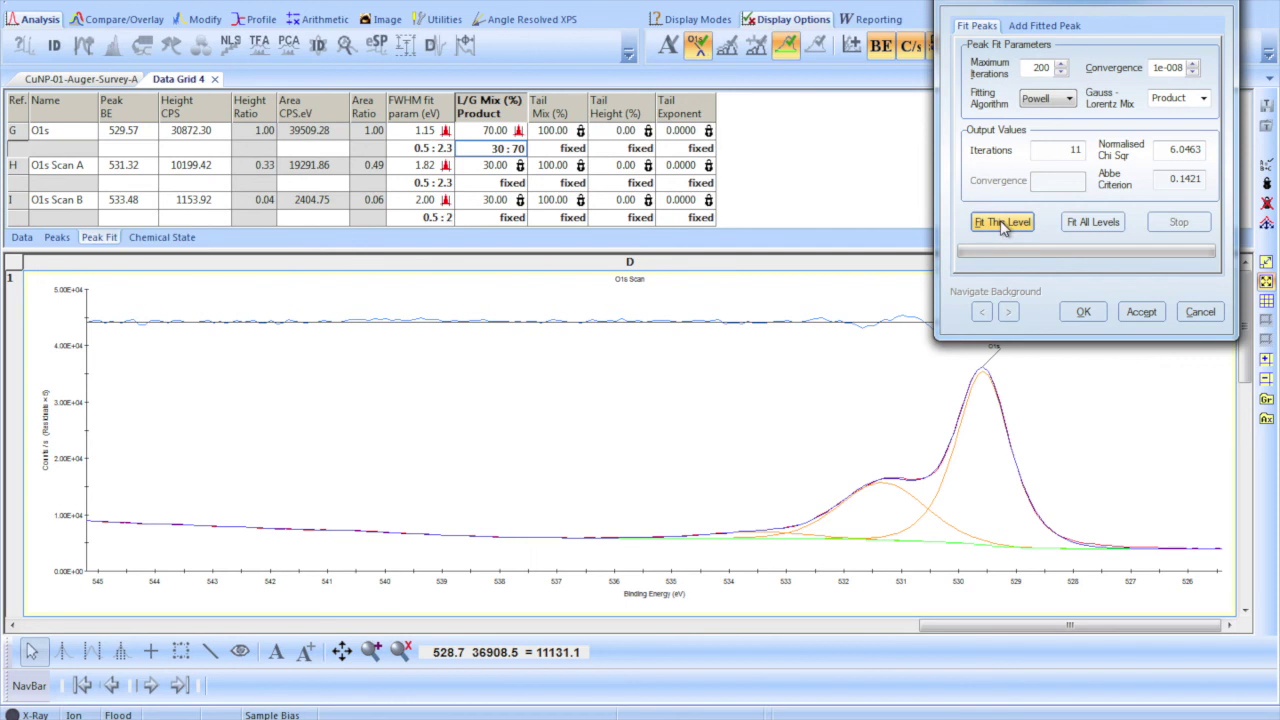
click(1080, 313)
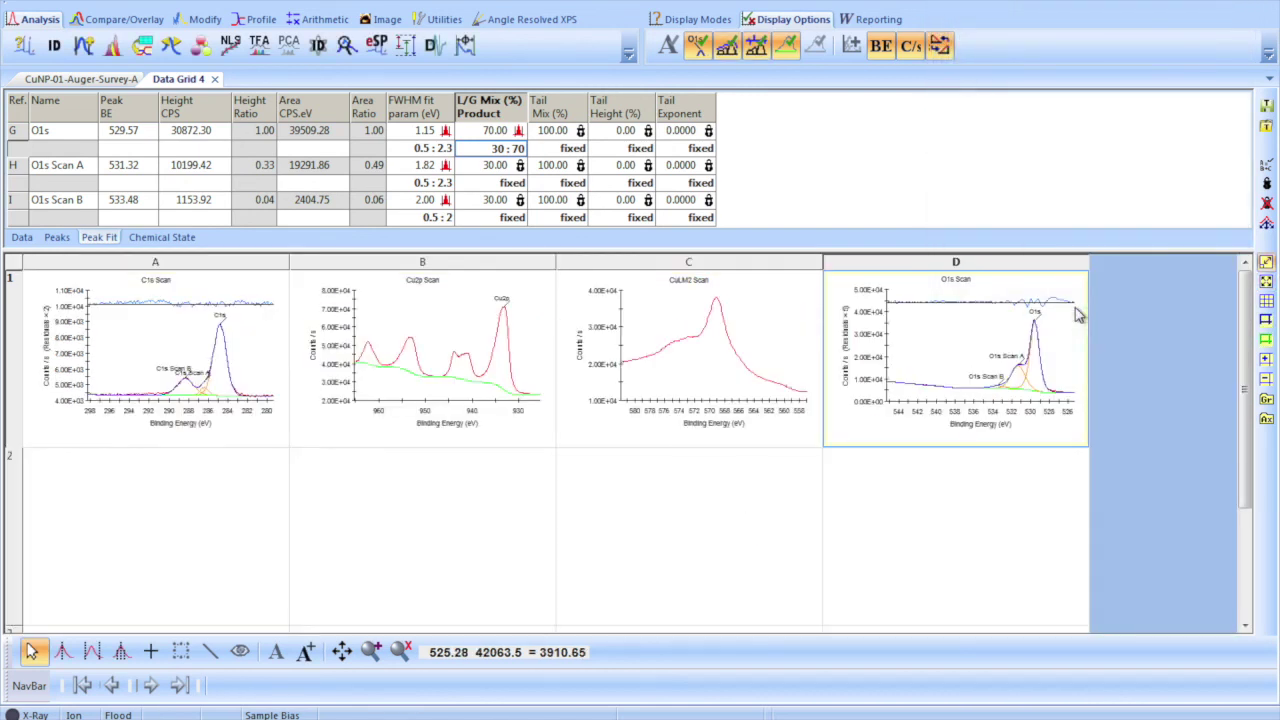